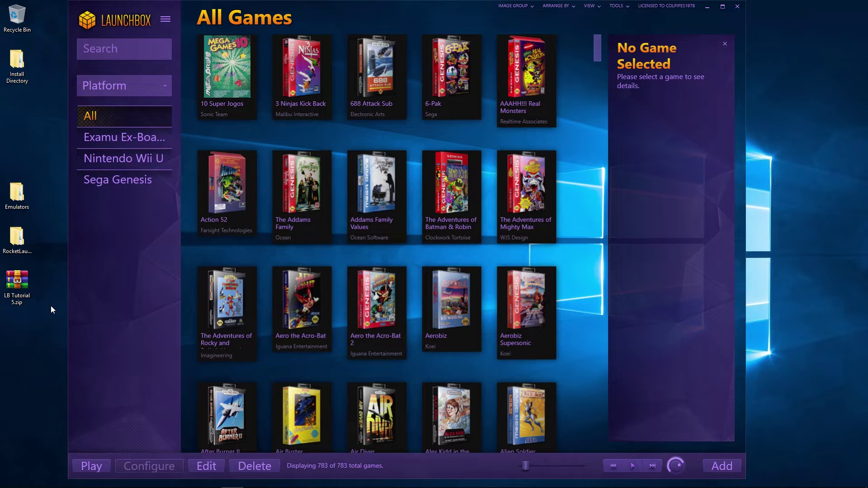
Open Yuzu.ahk from the Modules\Yuzu folder inside the desktop RocketLauncher folder and reposition its text window
left_click(17, 284)
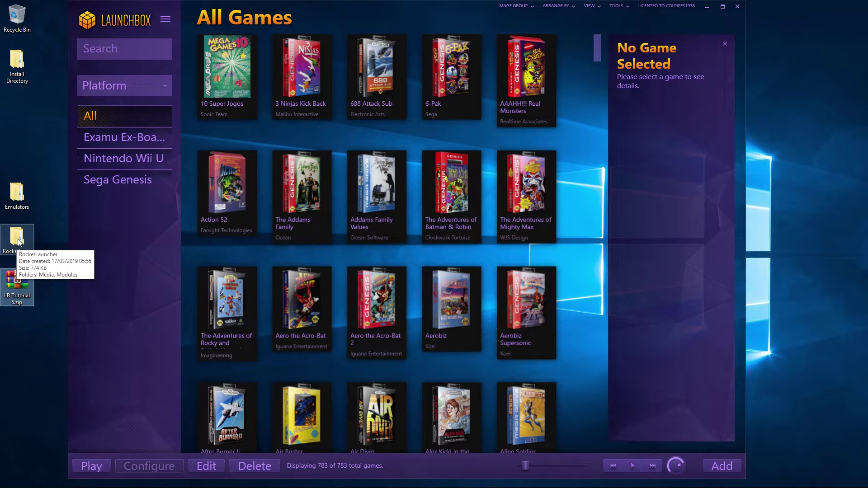
double_click(18, 241)
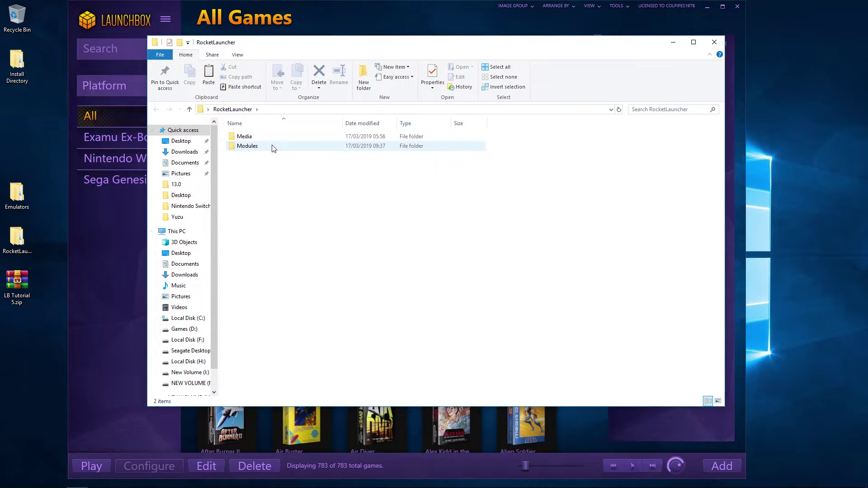
double_click(271, 146)
double_click(256, 138)
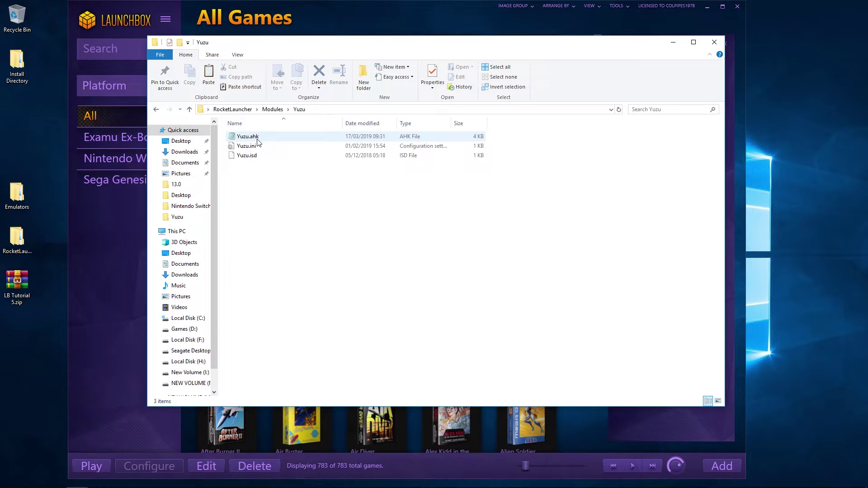
double_click(257, 138)
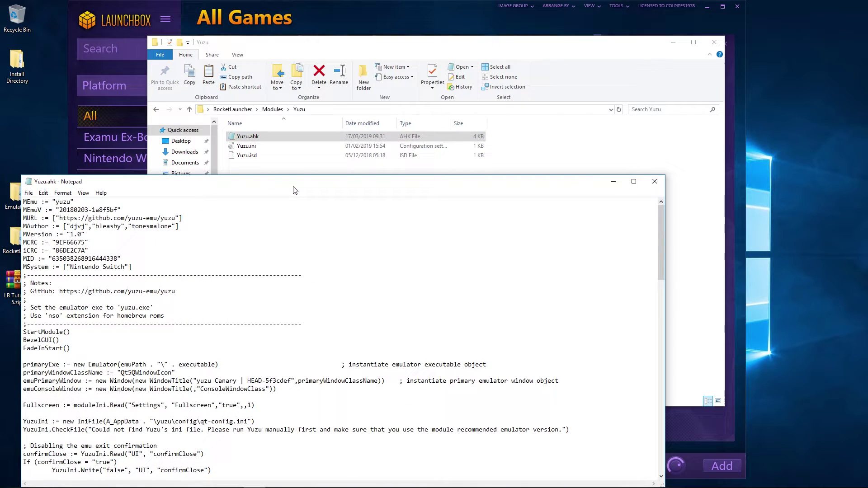
left_click_drag(306, 182, 363, 137)
Check the desktop Emulators folder and the emulator window title defined in Yuzu.ahk, then close both
double_click(18, 194)
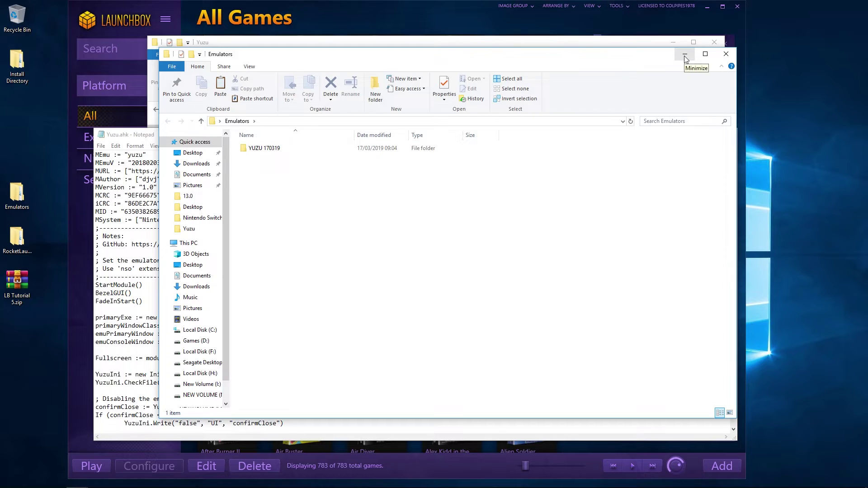
left_click(726, 54)
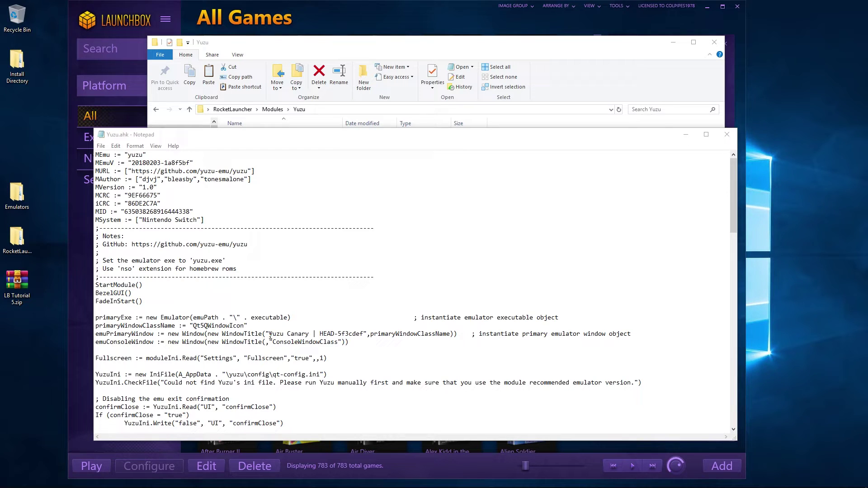
left_click_drag(270, 335, 364, 334)
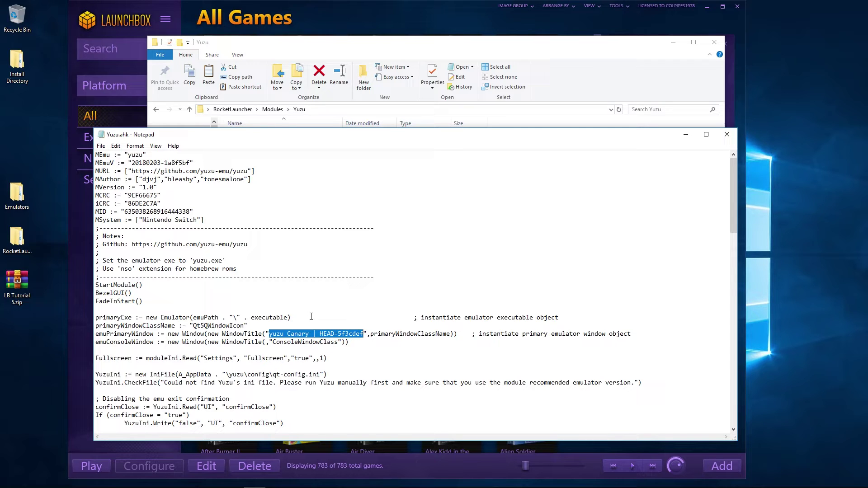
left_click(726, 135)
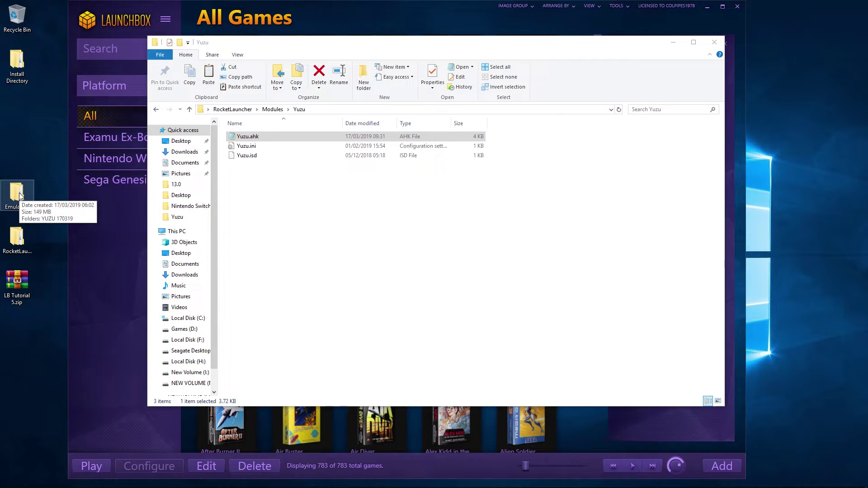
Copy the desktop Emulators and RocketLauncher folders into Install Directory and open the Emulators folder there
left_click(708, 42)
double_click(17, 64)
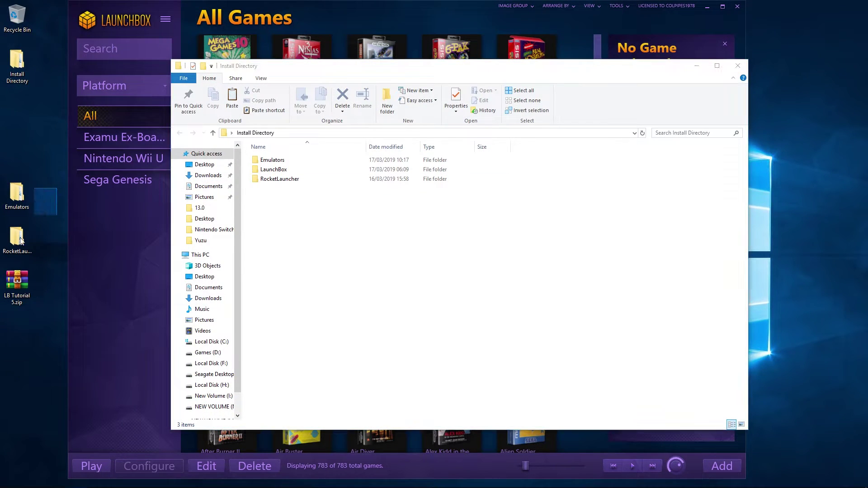
left_click_drag(54, 271, 9, 209)
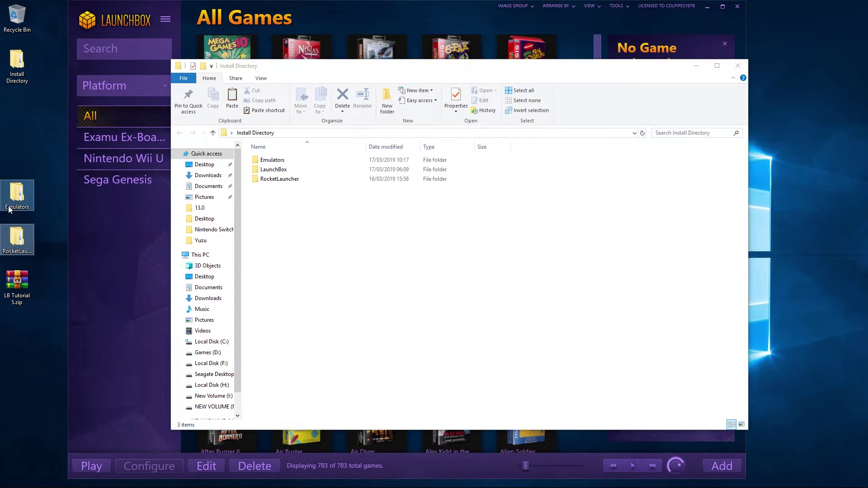
right_click(18, 198)
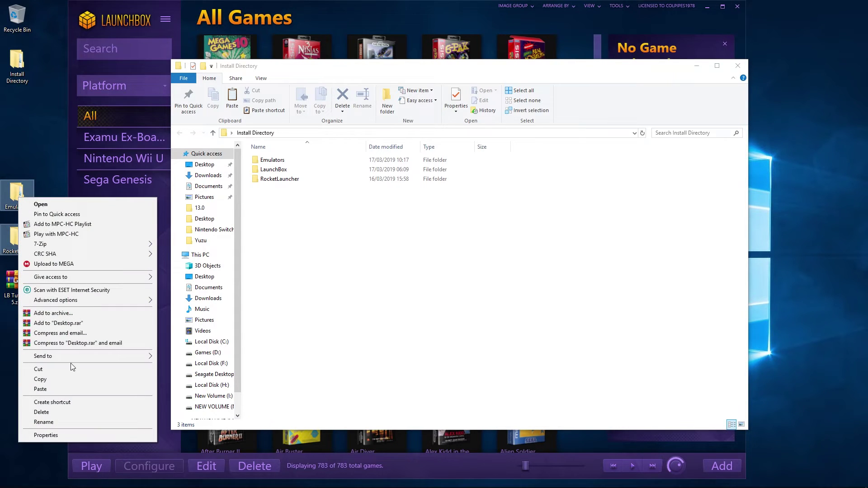
left_click(62, 379)
right_click(266, 298)
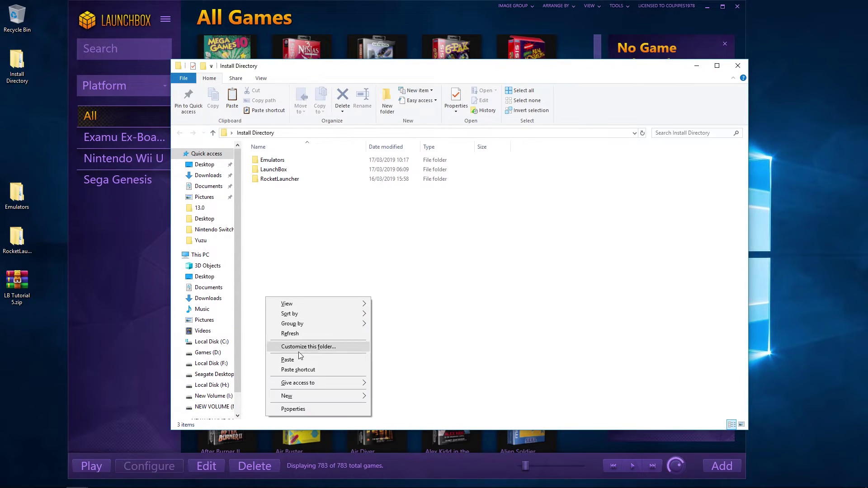
left_click(298, 360)
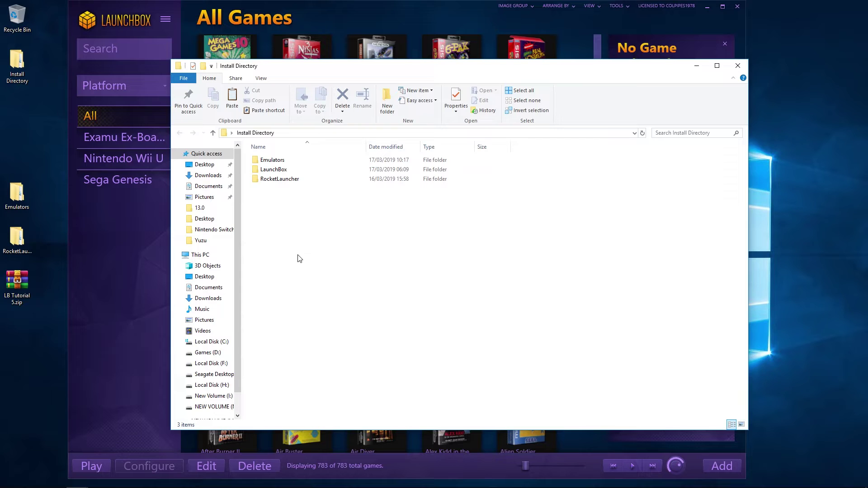
double_click(280, 161)
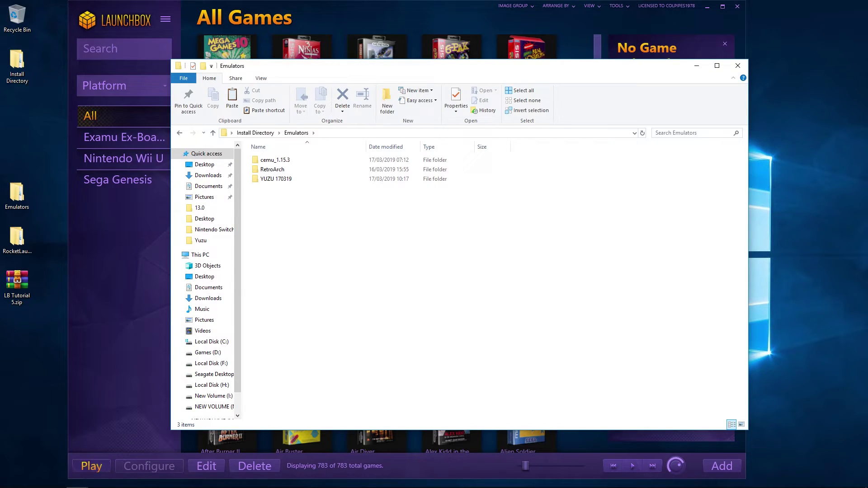
Examine the yuzu folder under AppData\Roaming, including its nand subfolder, and close it
mouse_move(74, 483)
left_click(59, 447)
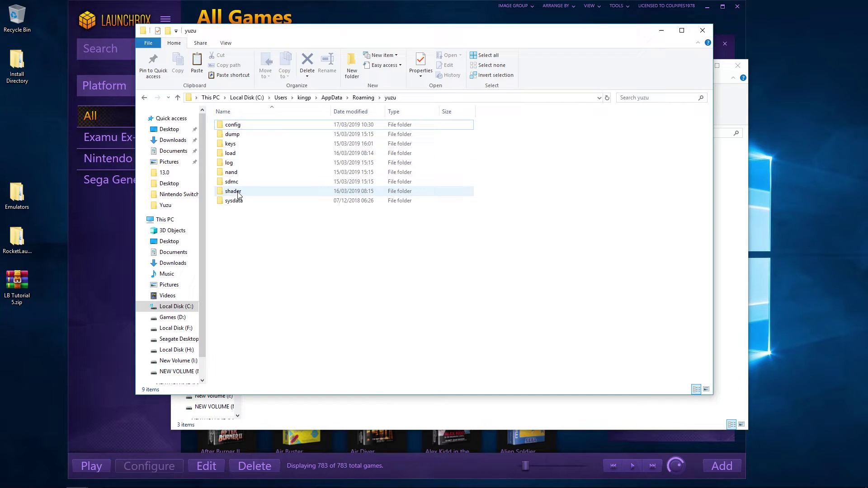
double_click(234, 171)
left_click(145, 97)
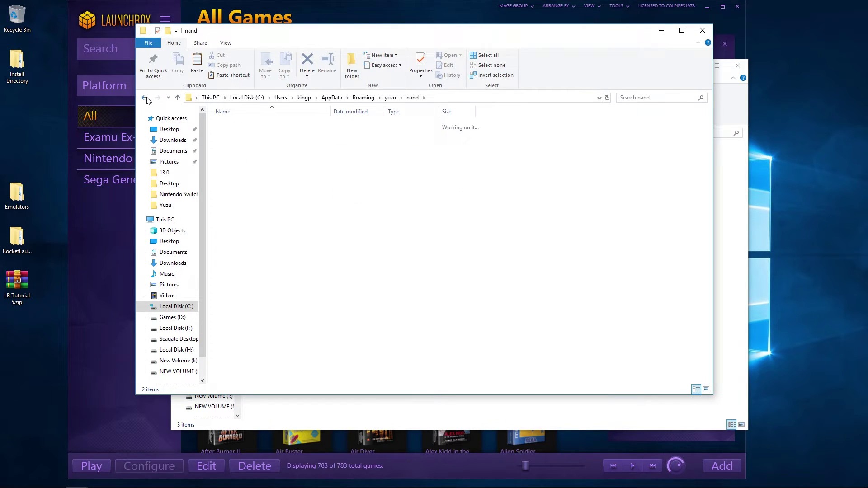
left_click_drag(244, 231, 319, 113)
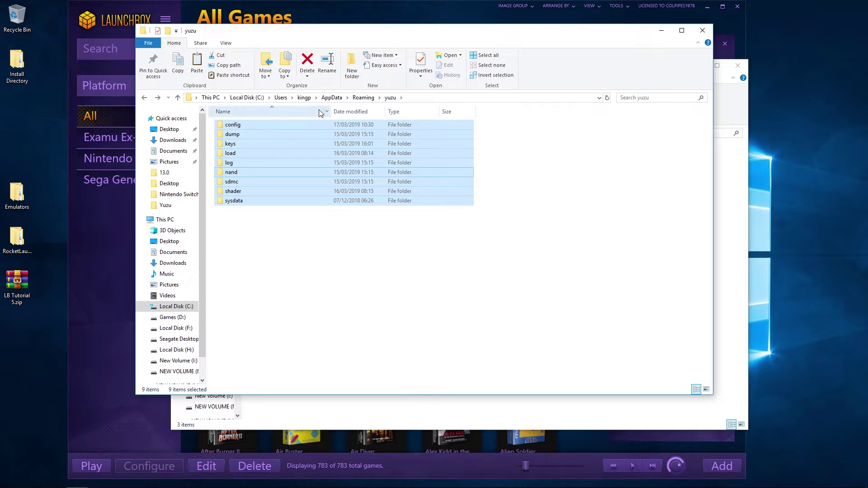
left_click(702, 31)
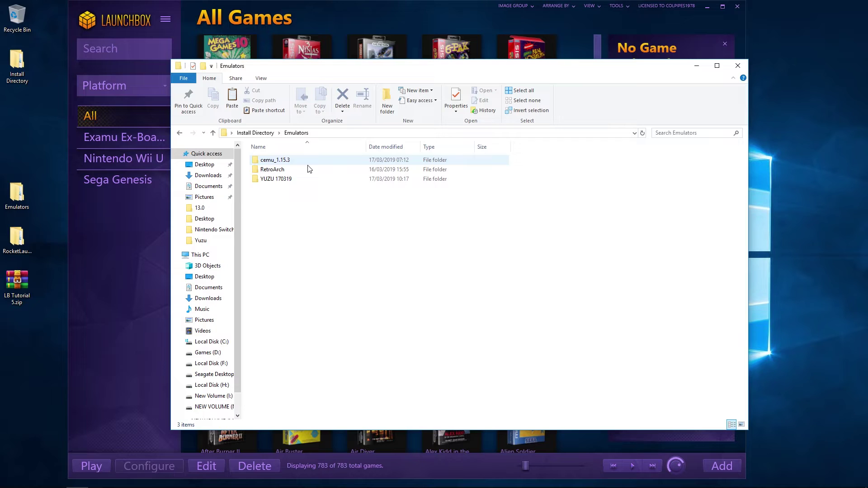
Launch yuzu.exe from the YUZU 170319 folder in the install directory's Emulators folder
double_click(284, 179)
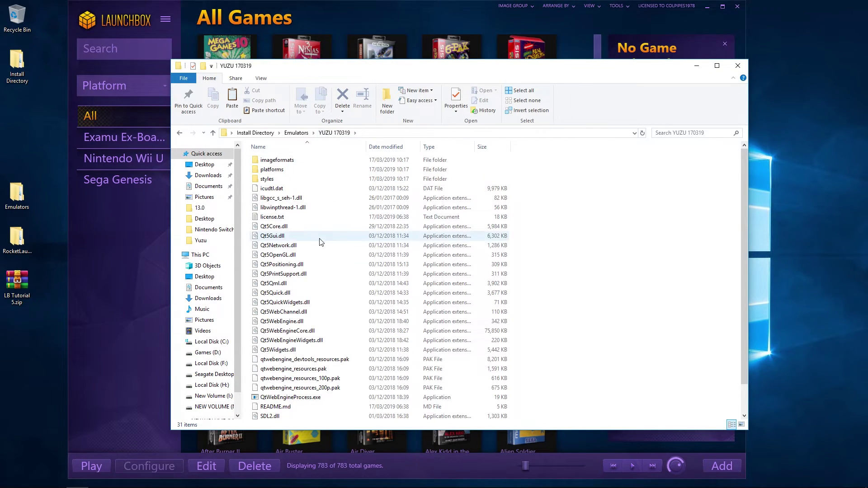
scroll(299, 253, "down", 1)
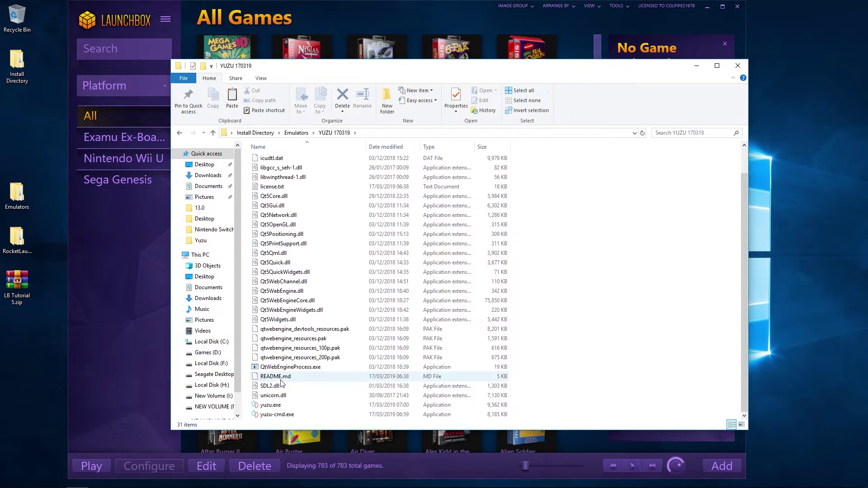
double_click(272, 405)
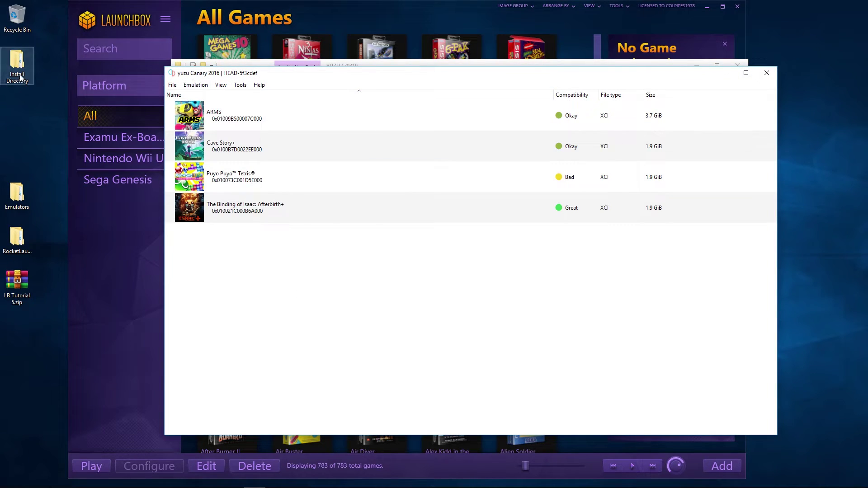
Look over the game files in the LaunchBox\Games\Nintendo Switch folder of Install Directory, and minimize the window
left_click(19, 73)
double_click(19, 72)
double_click(252, 134)
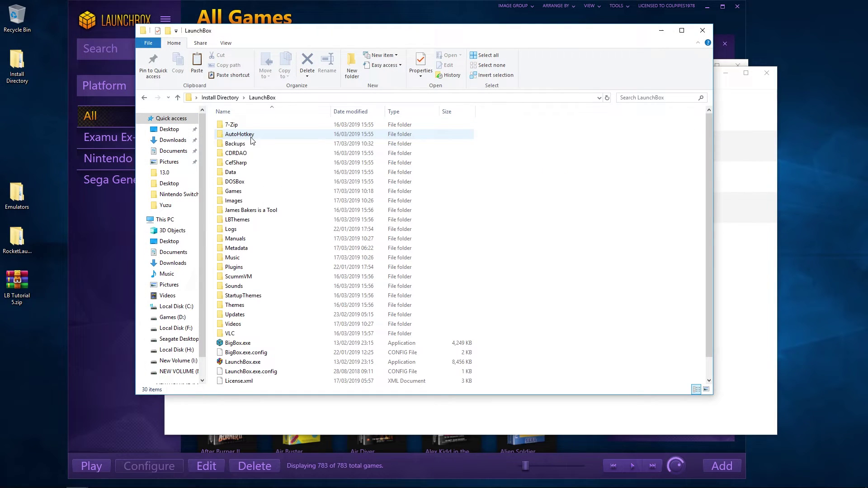
double_click(252, 192)
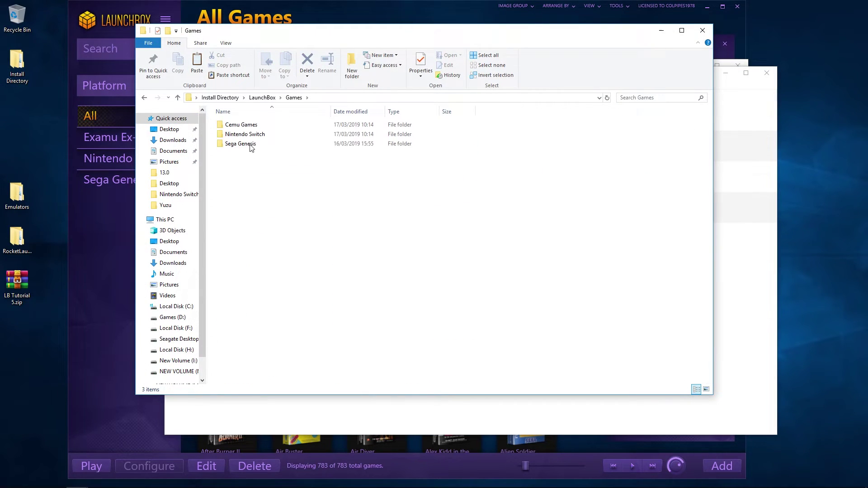
double_click(249, 135)
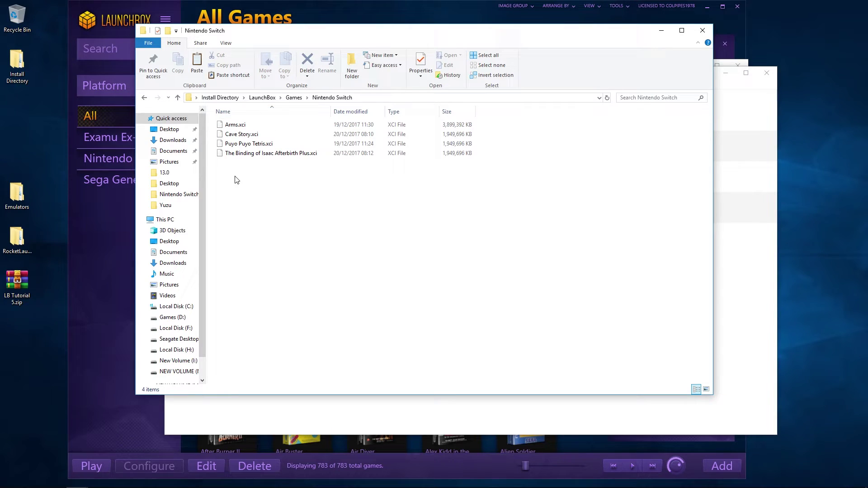
left_click_drag(234, 178, 263, 126)
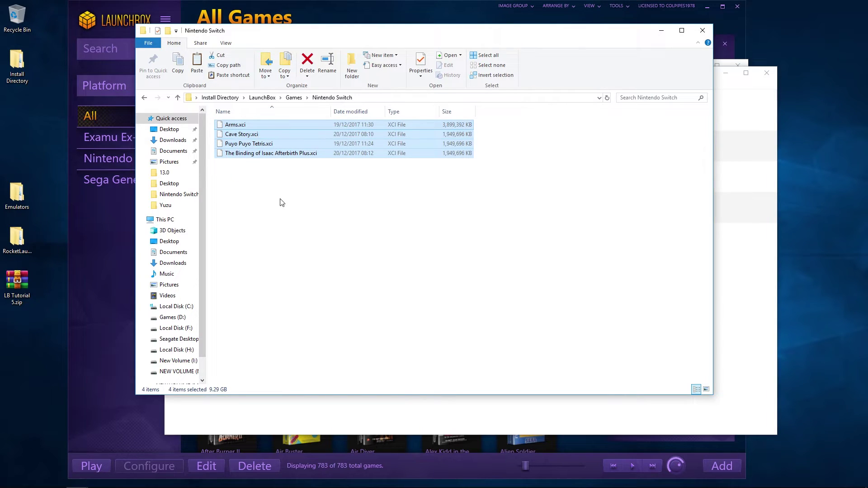
left_click(661, 31)
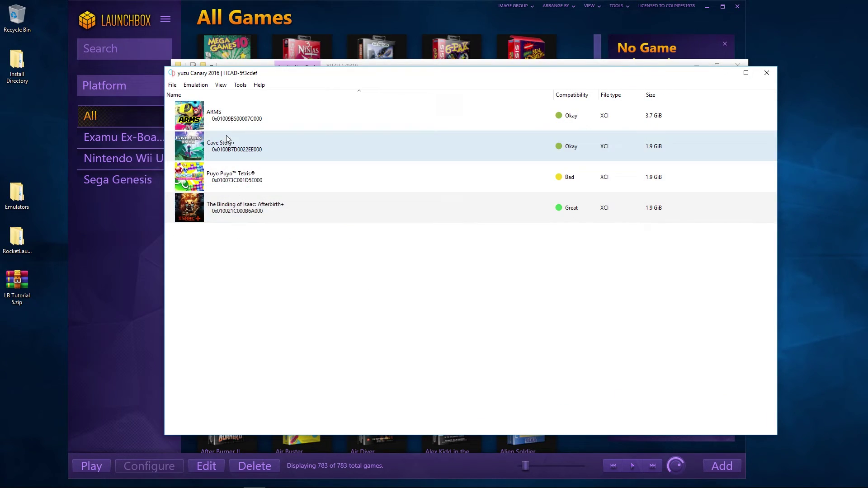
Set yuzu's game directory to Install Directory\LaunchBox\Games\Nintendo Switch
left_click(175, 86)
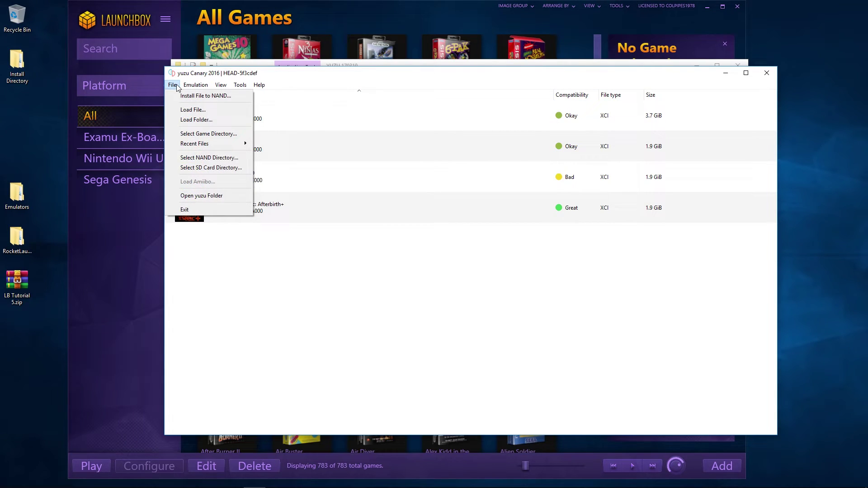
left_click(181, 134)
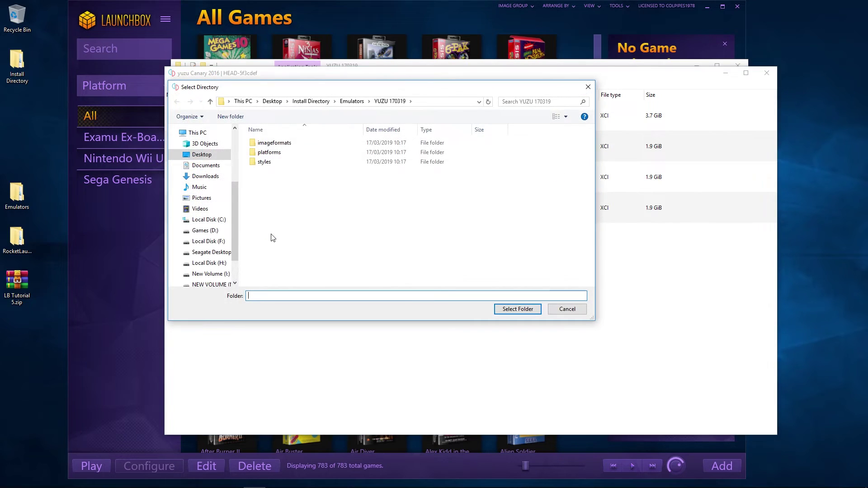
left_click(317, 102)
left_click(274, 153)
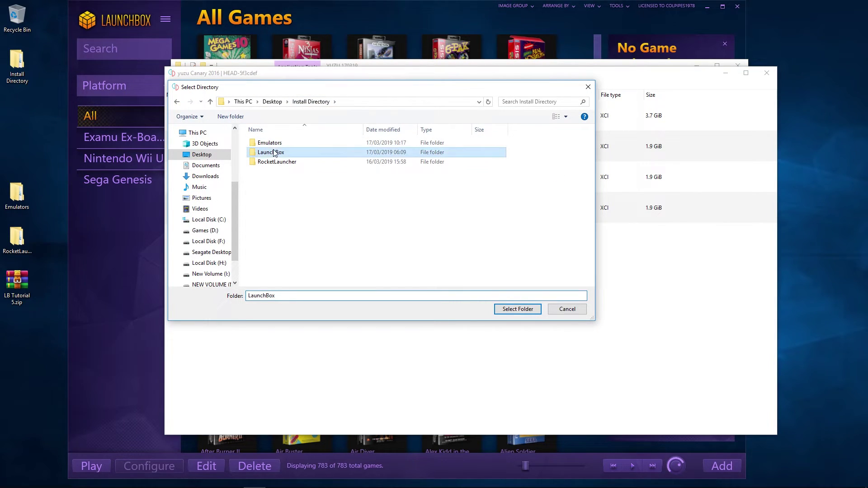
double_click(274, 153)
double_click(271, 209)
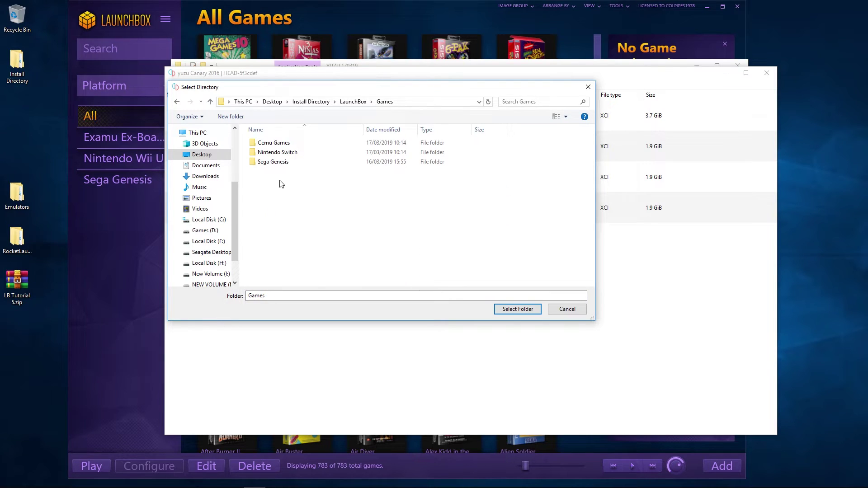
double_click(285, 154)
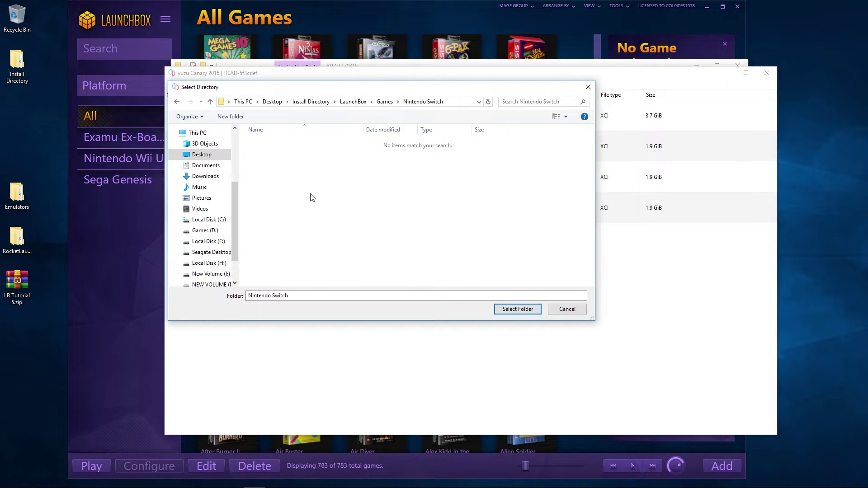
left_click(512, 310)
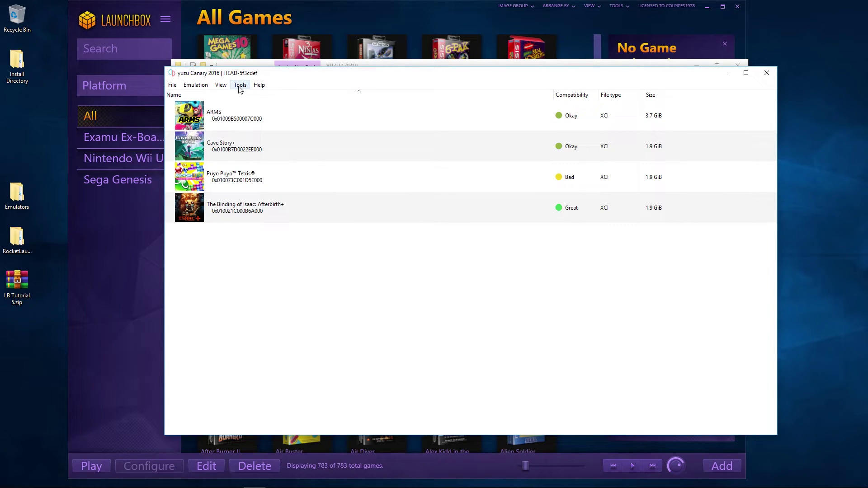
Enable asynchronous GPU emulation in yuzu's graphics configuration, after looking over the general and system settings
left_click(197, 87)
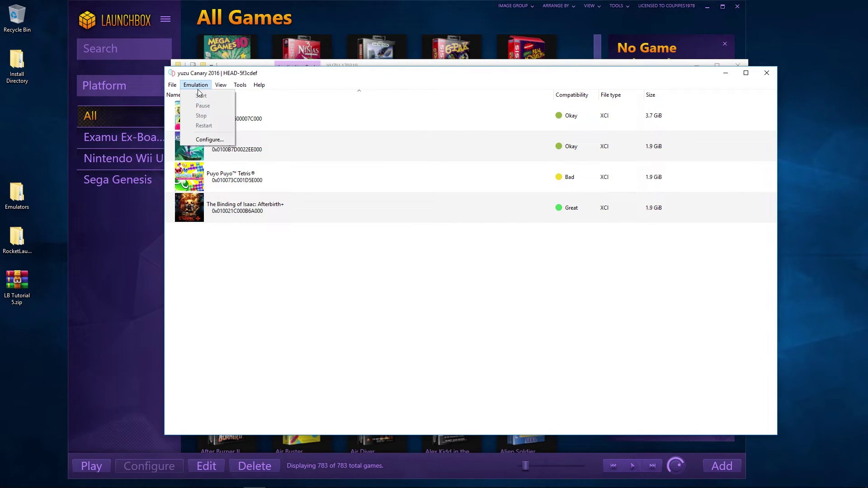
left_click(202, 140)
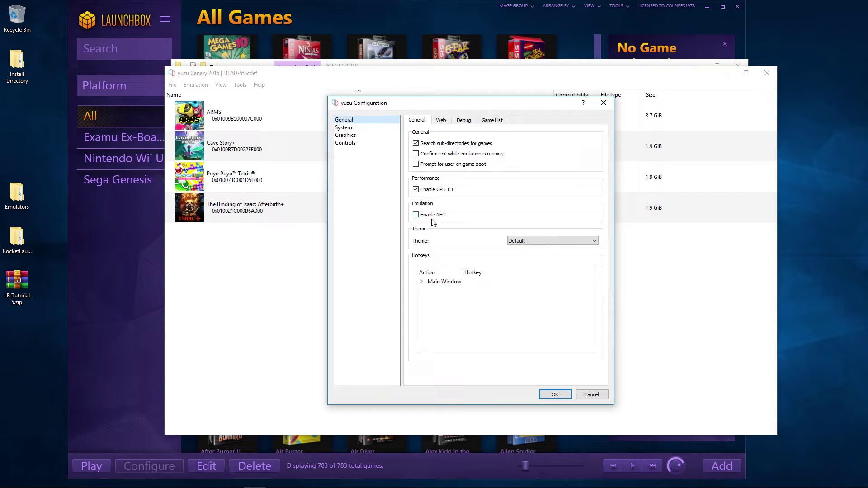
left_click(346, 129)
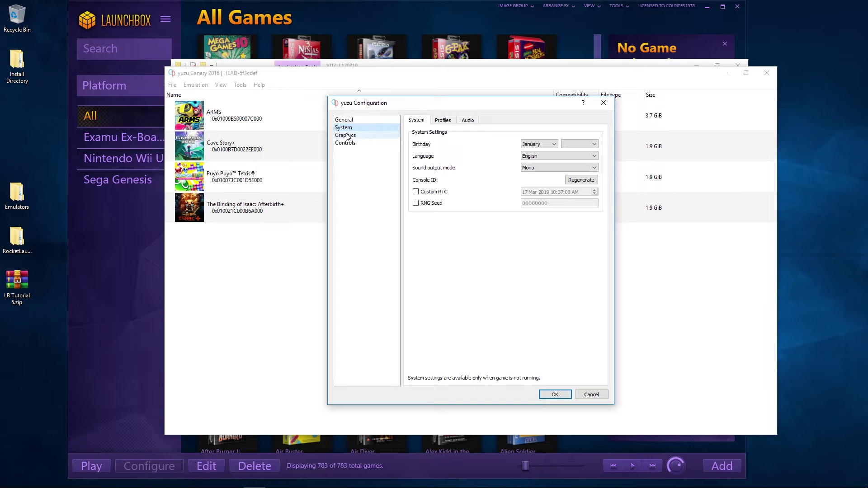
left_click(347, 135)
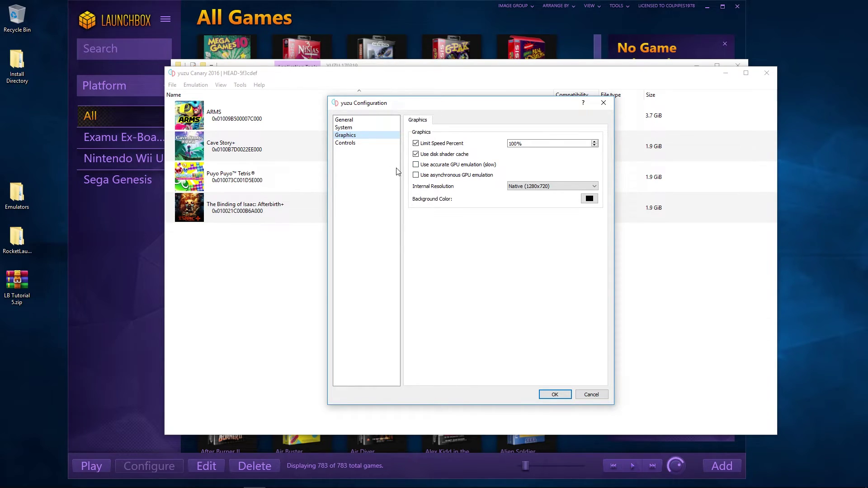
left_click(423, 175)
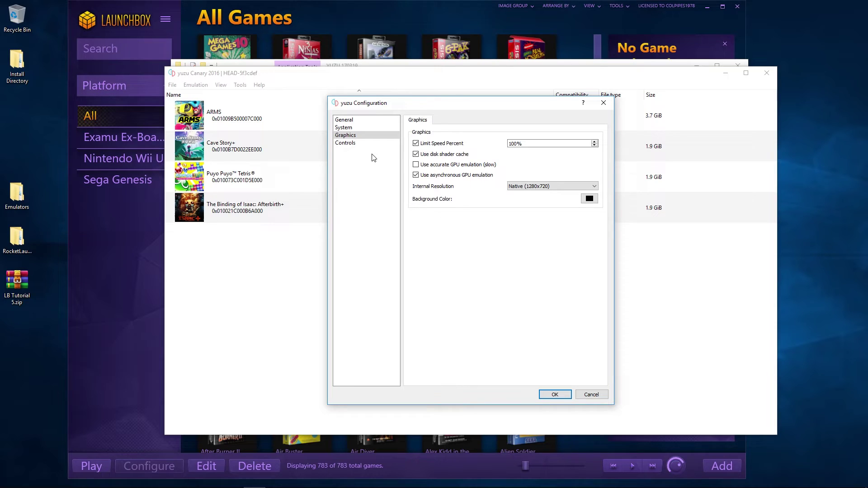
Save yuzu's configuration after accepting the input mapping for Single Player - Handheld - Undocked, and close yuzu and its folder window
left_click(350, 145)
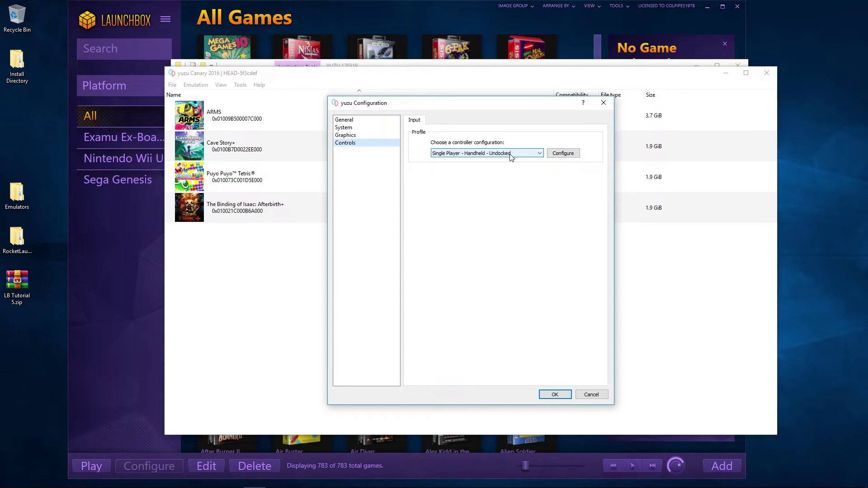
left_click(563, 153)
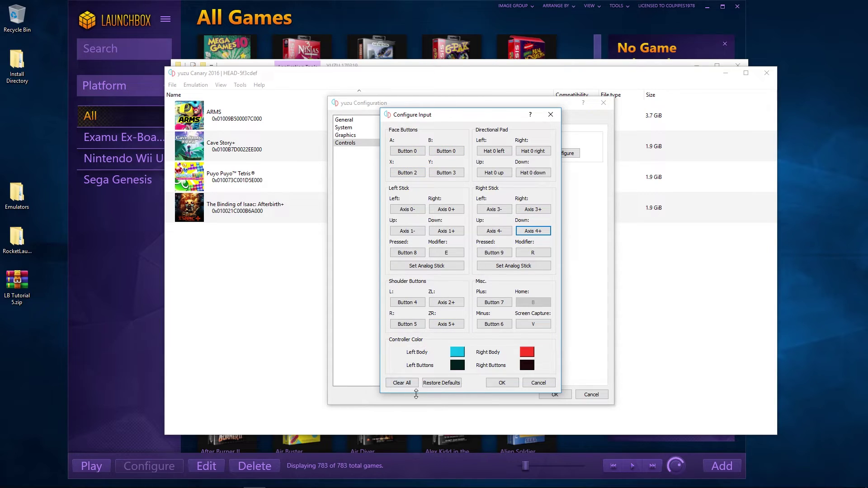
left_click(502, 383)
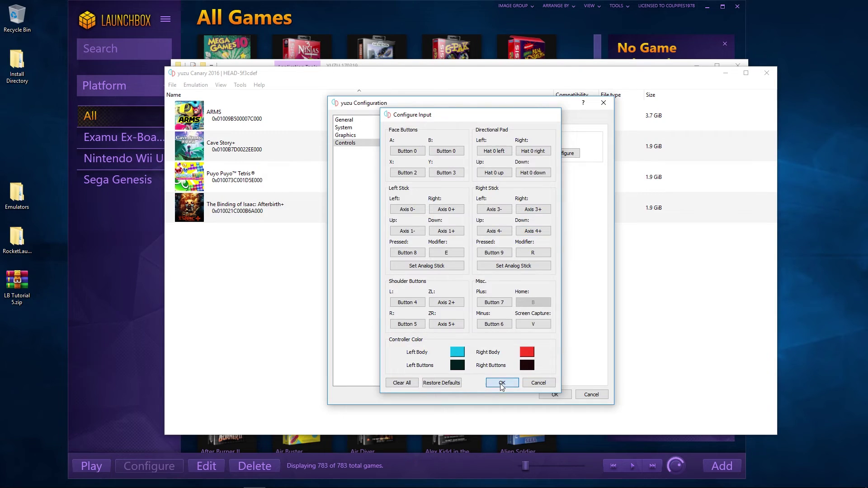
left_click(560, 397)
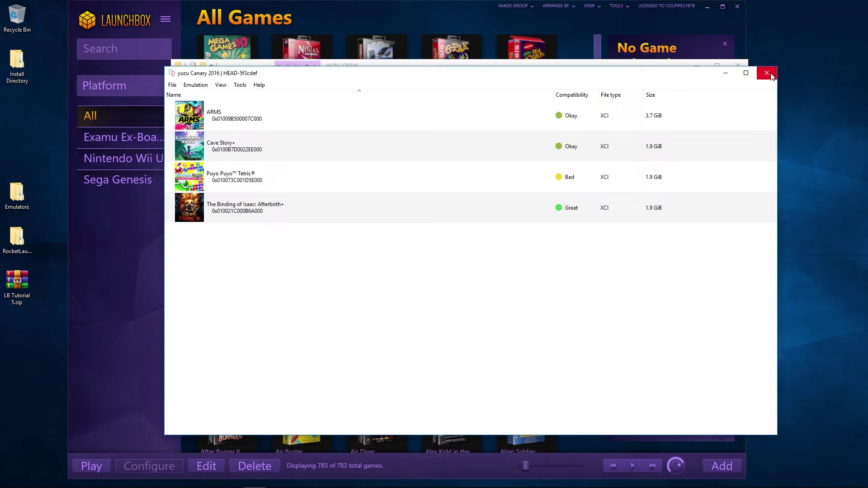
left_click(767, 74)
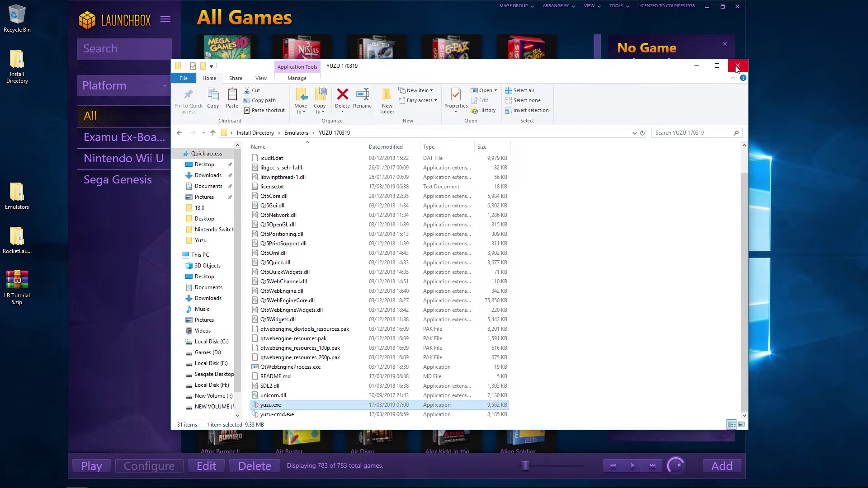
left_click(737, 67)
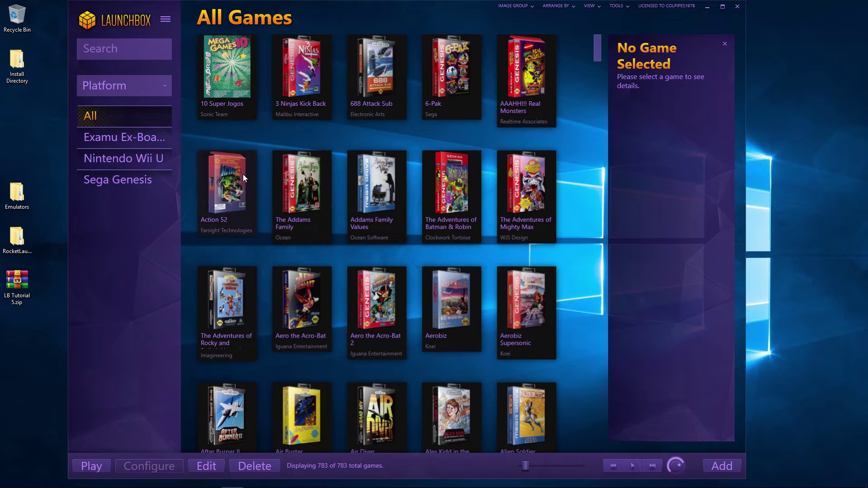
Start a ROM file import in LaunchBox and add all four .xci files from the LaunchBox\Games\Nintendo Switch folder
left_click(165, 20)
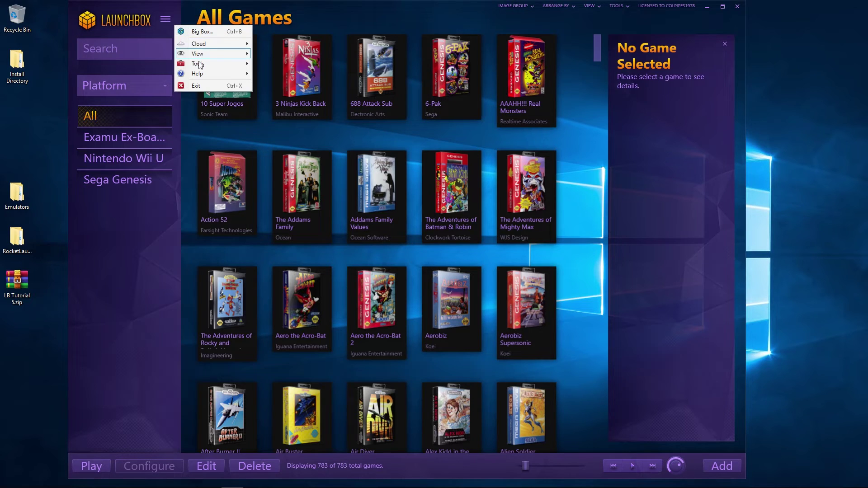
mouse_move(201, 67)
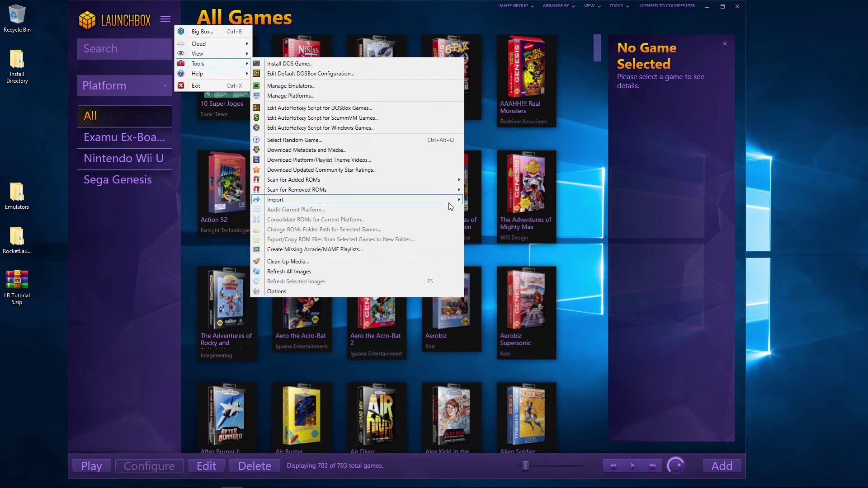
mouse_move(459, 200)
left_click(510, 222)
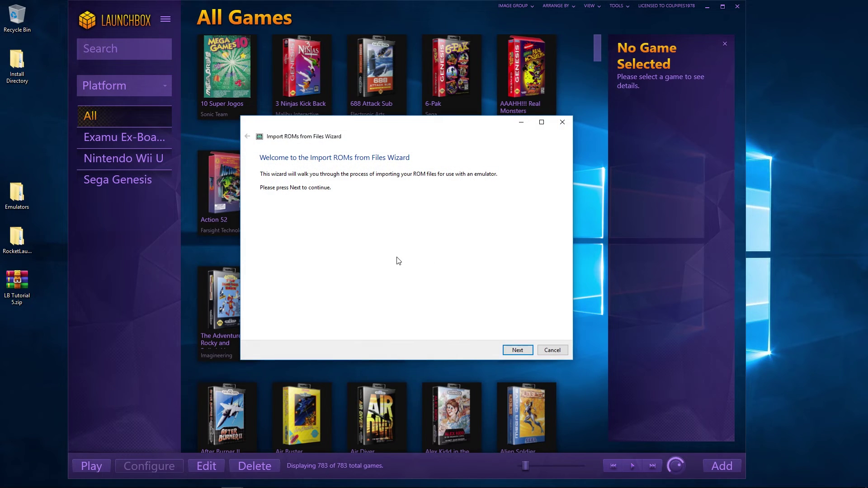
left_click(518, 350)
left_click(327, 327)
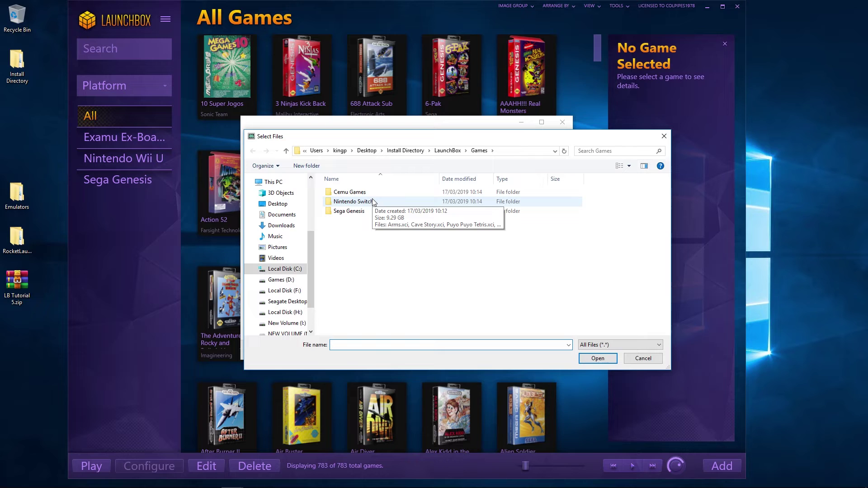
double_click(371, 202)
left_click_drag(337, 250, 365, 187)
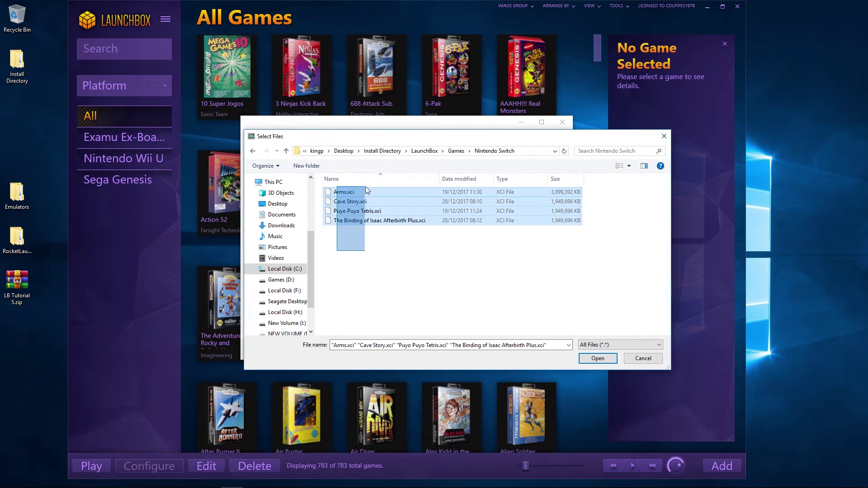
left_click(595, 360)
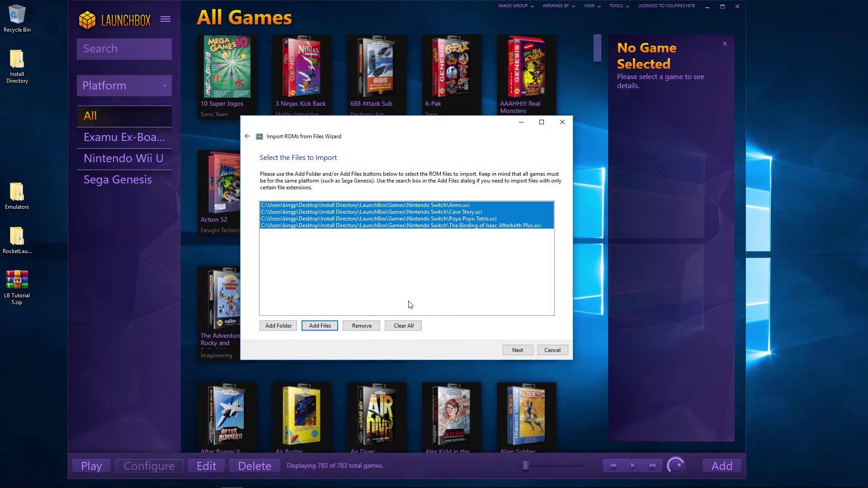
left_click(525, 351)
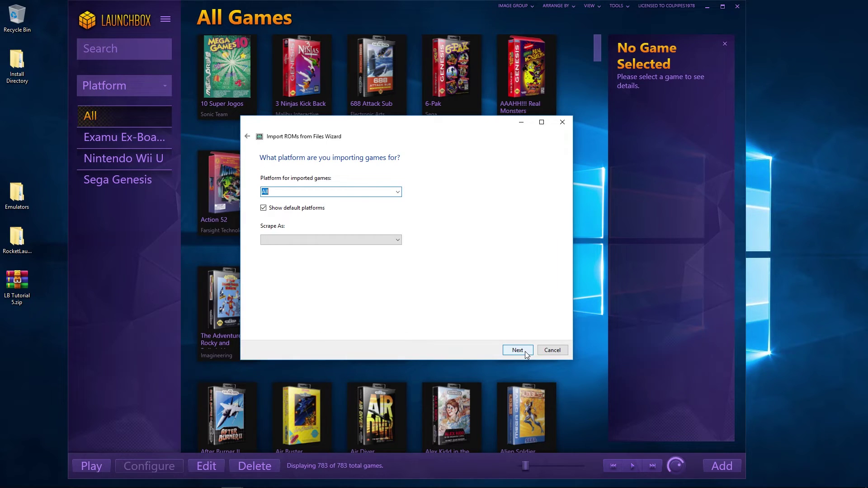
Choose Nintendo Switch as the platform for the imported games
left_click(398, 192)
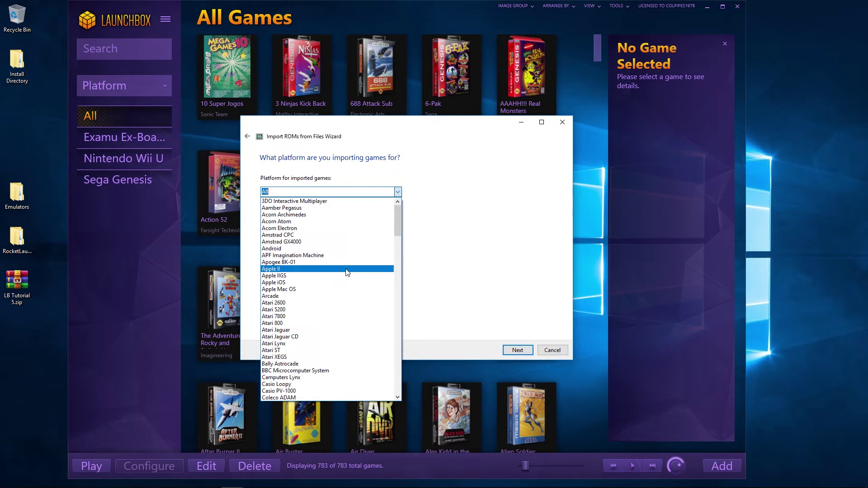
scroll(345, 269, "down", 3)
scroll(347, 267, "down", 12)
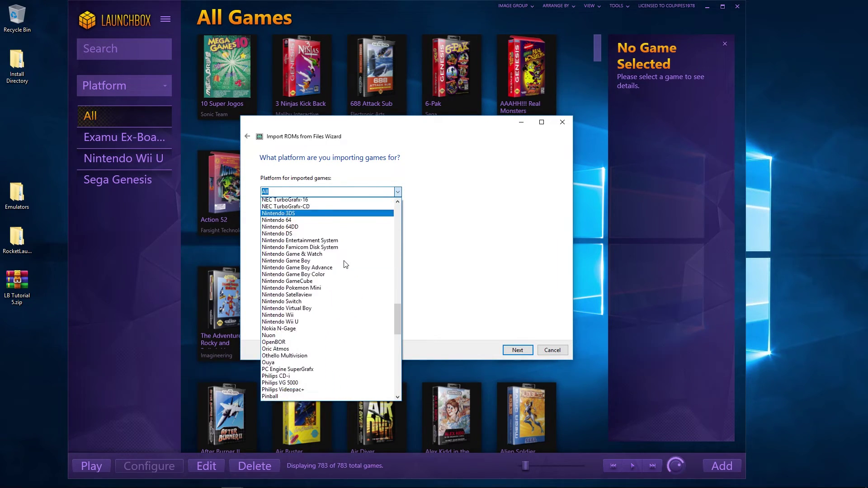
left_click(316, 228)
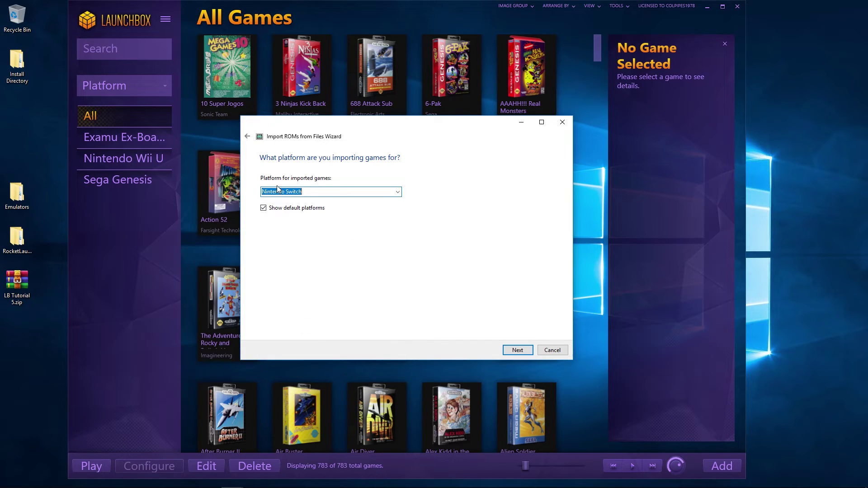
left_click(518, 351)
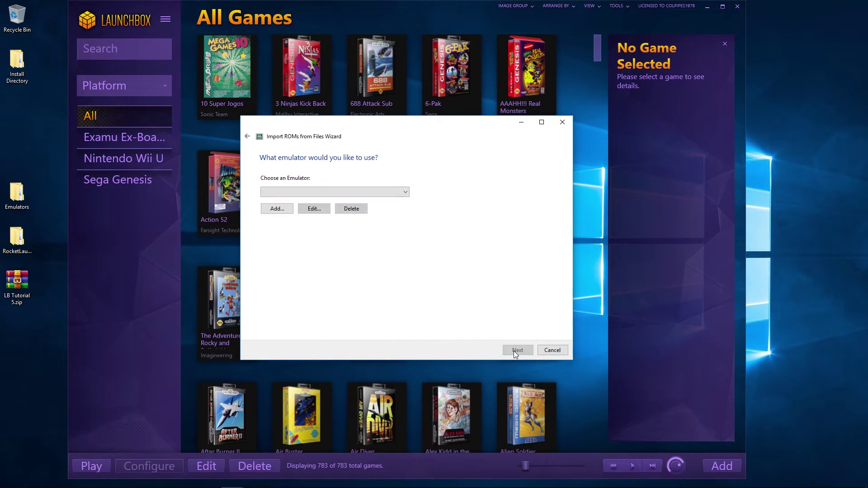
Assign Rocket Launcher as the emulator for the import and use the game files in their current location
left_click(303, 192)
left_click(303, 201)
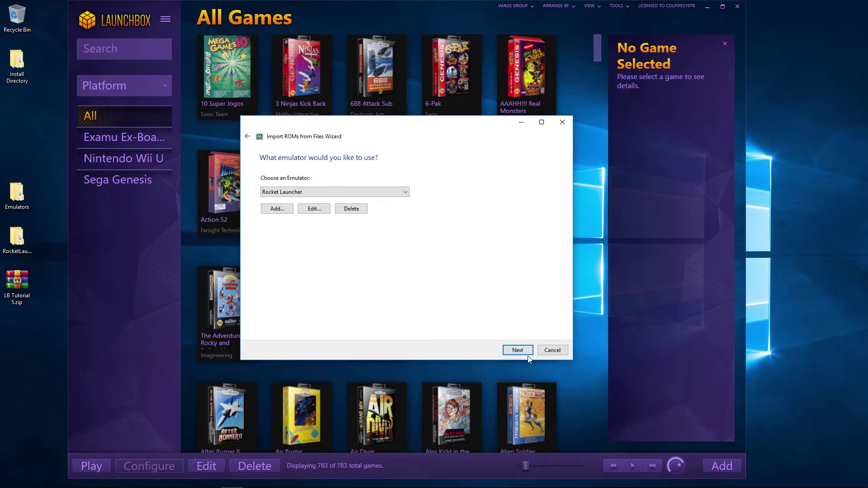
left_click(517, 351)
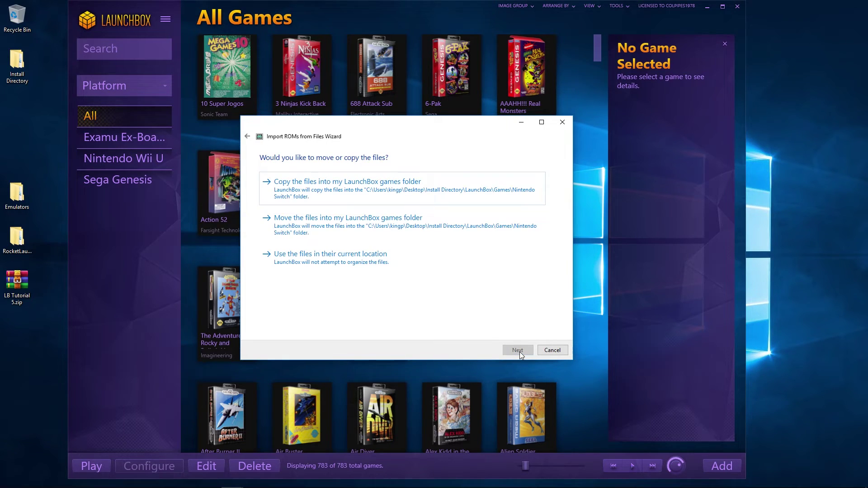
left_click(342, 262)
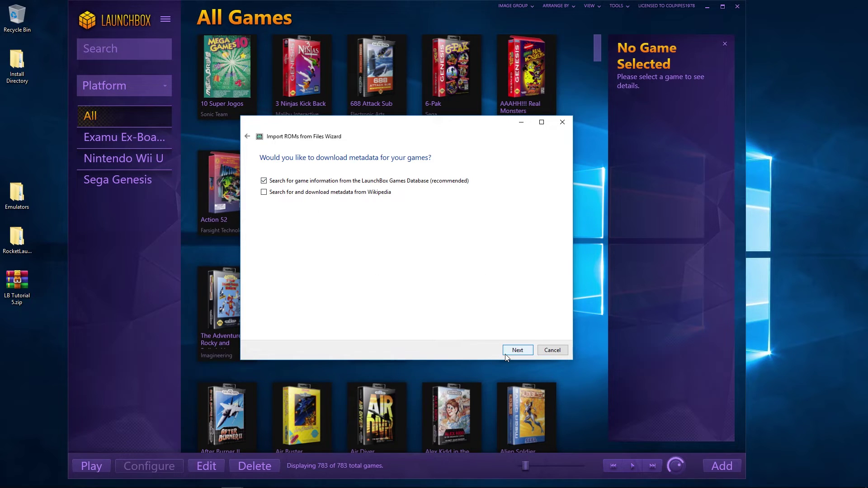
Keep the LaunchBox Games Database metadata search without Wikipedia, and accept the preset selection of images to download
left_click(518, 351)
scroll(368, 277, "down", 3)
scroll(369, 277, "down", 3)
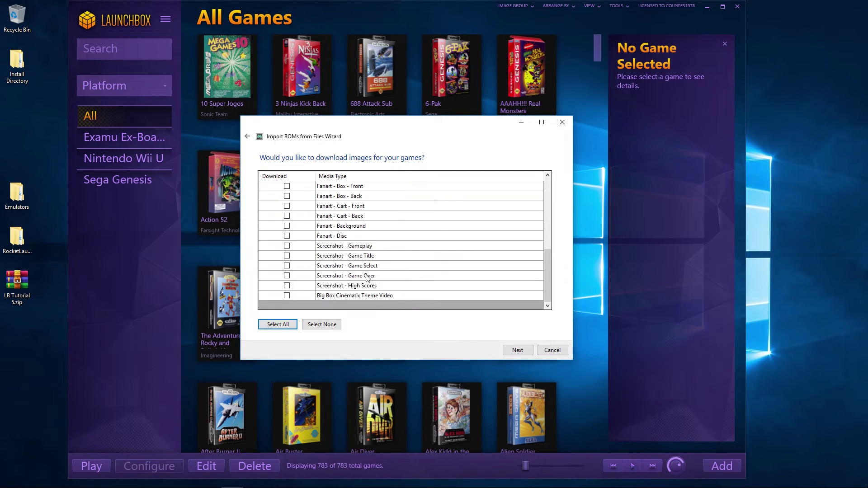
scroll(366, 277, "up", 6)
left_click(518, 350)
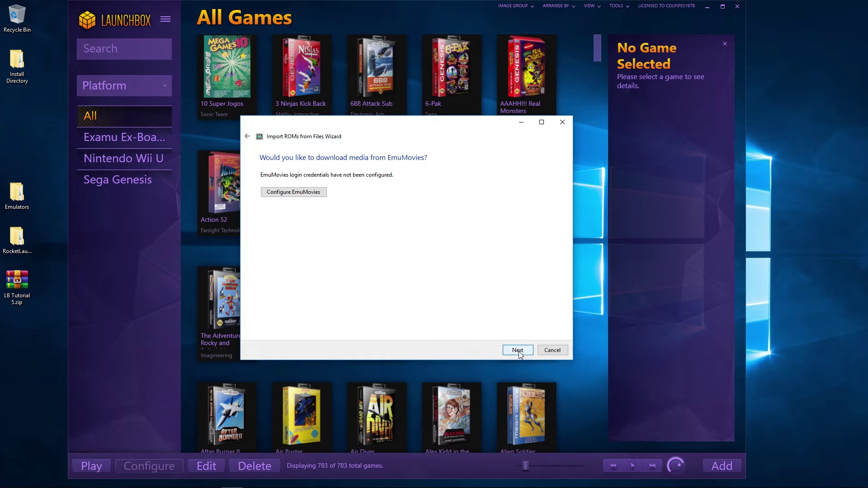
Skip configuring EmuMovies and finish the import with matching ROM titles combined into a single game
left_click(312, 193)
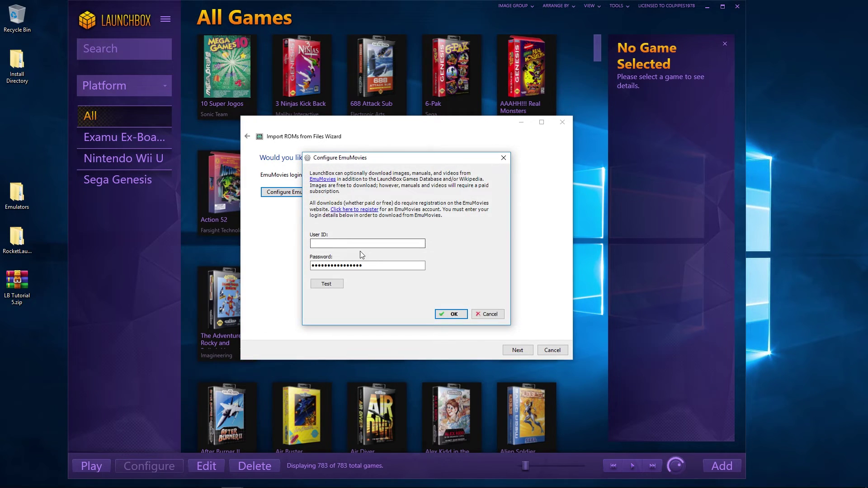
left_click(486, 312)
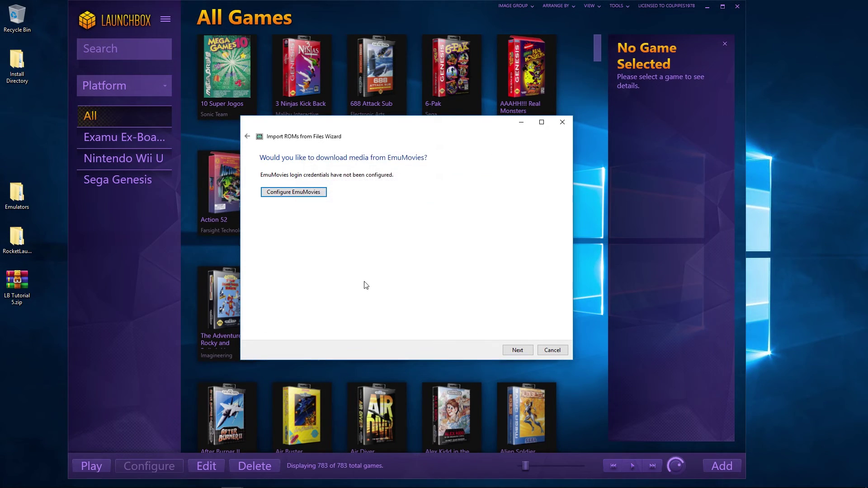
left_click(517, 350)
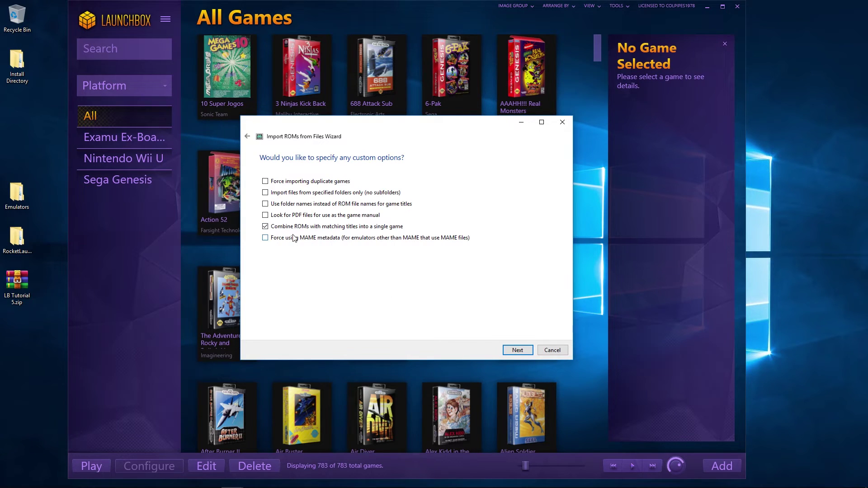
left_click(516, 351)
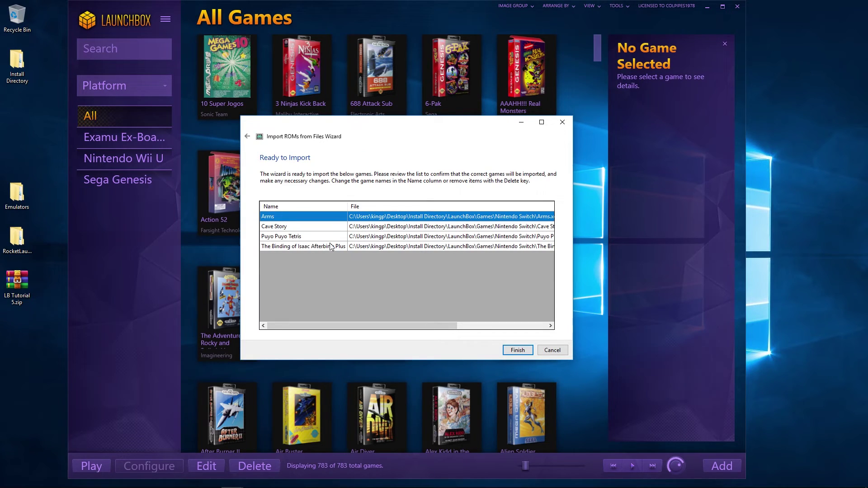
left_click(514, 351)
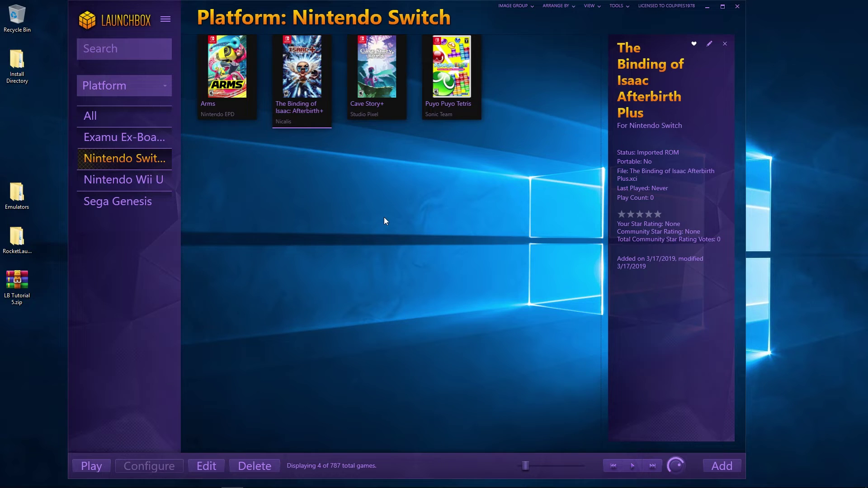
Launch RocketLauncherUI.exe from the RocketLauncher\RocketLauncherUI folder of Install Directory
double_click(17, 64)
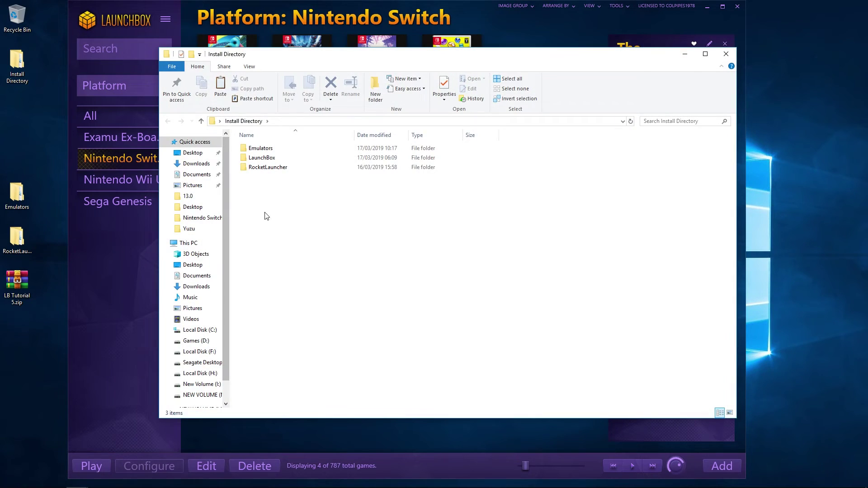
double_click(267, 167)
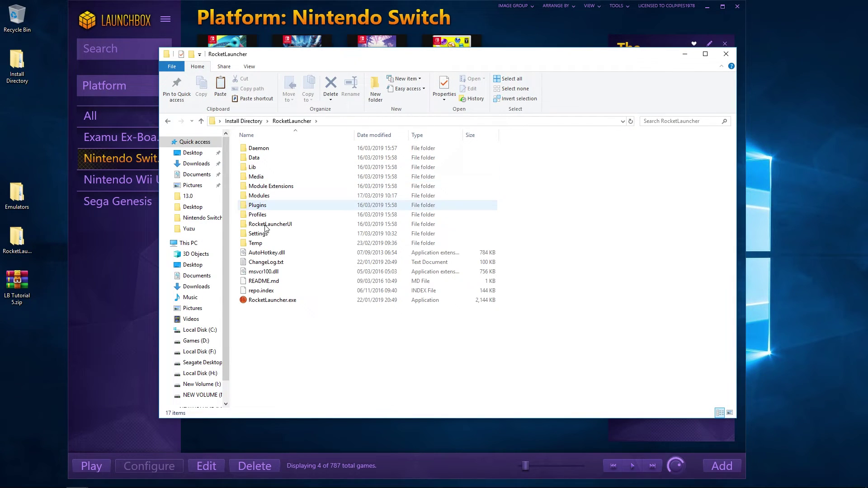
double_click(264, 224)
left_click(281, 234)
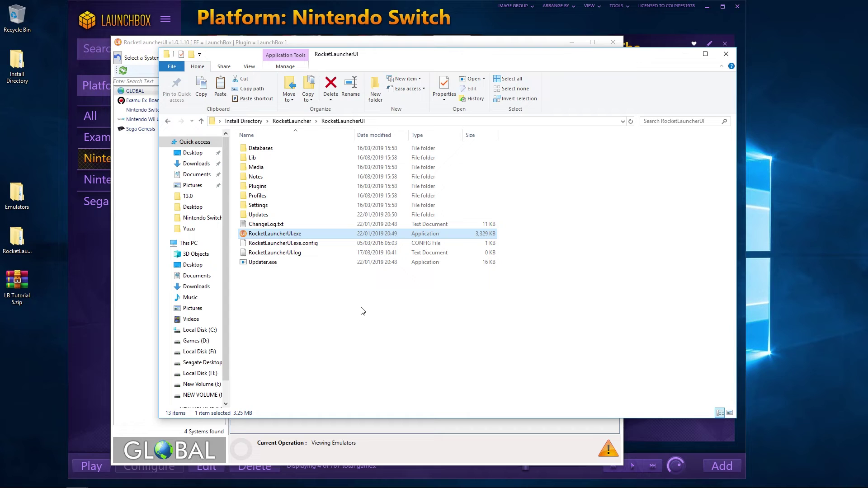
Add a global emulator named Yuzu, with its path set to yuzu.exe in Install Directory\Emulators\YUZU 170319
left_click(539, 43)
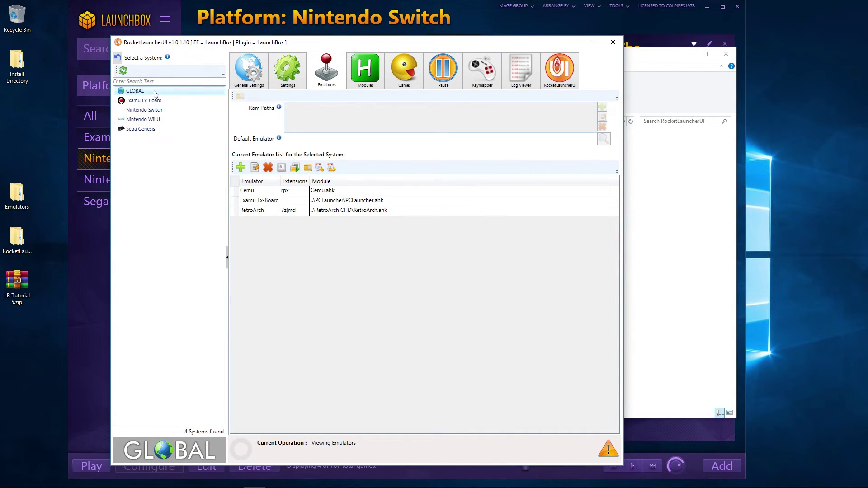
left_click(240, 167)
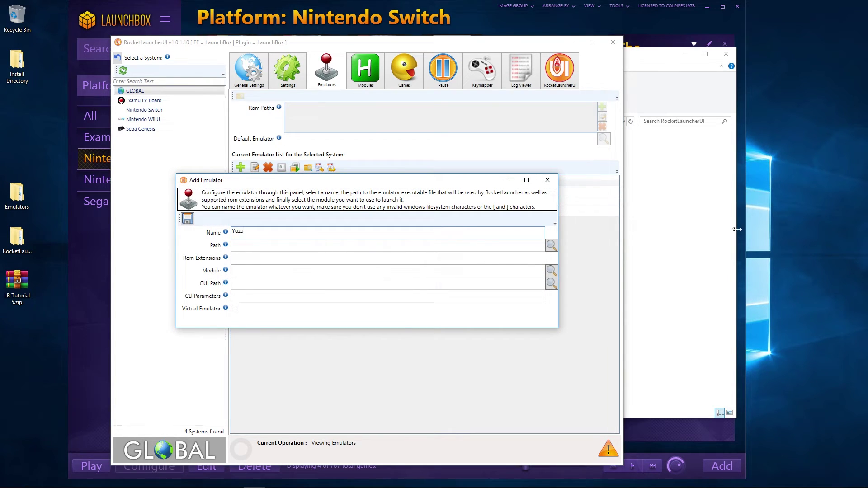
left_click(551, 246)
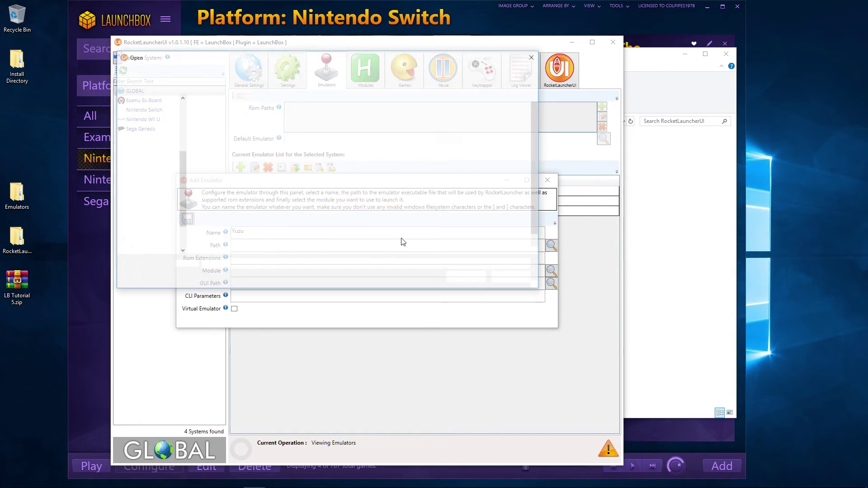
left_click(248, 72)
double_click(221, 113)
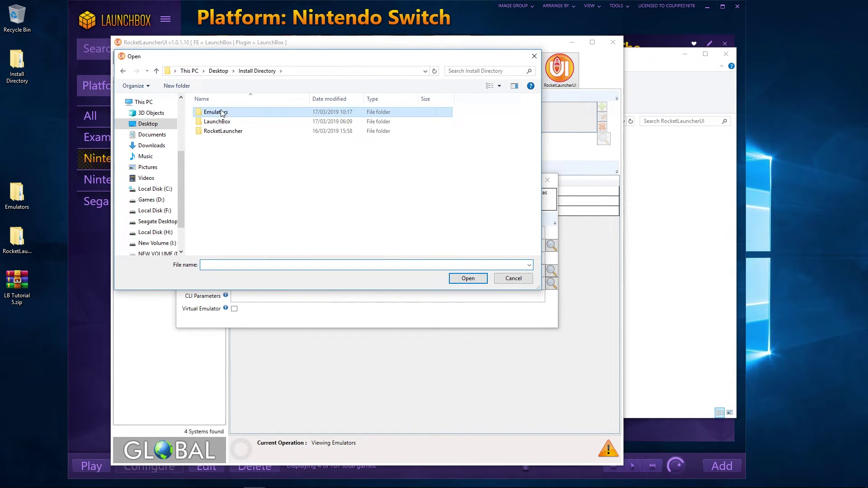
double_click(221, 132)
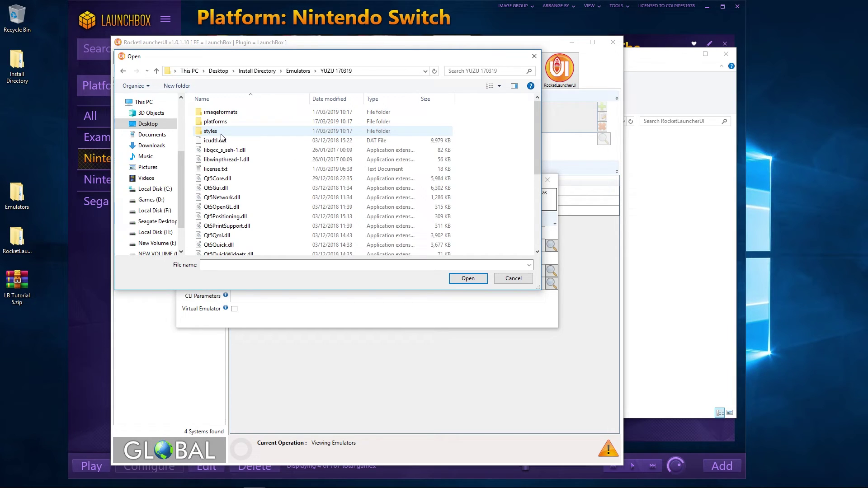
scroll(228, 206, "down", 10)
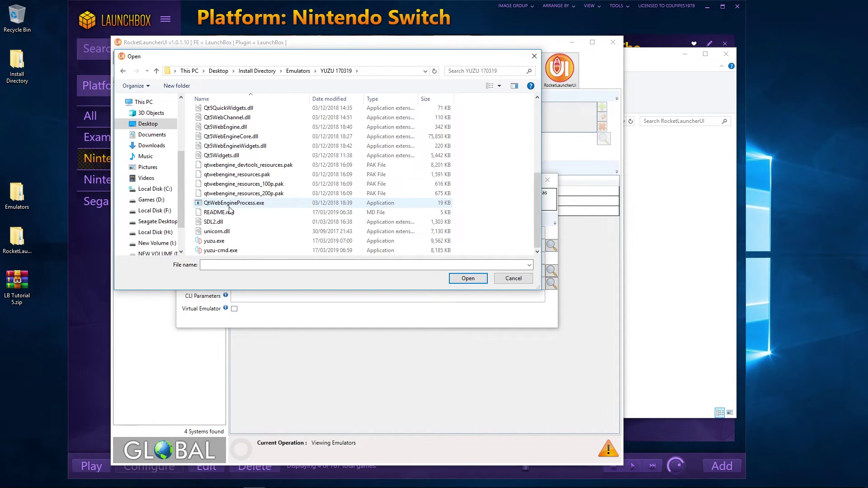
double_click(214, 241)
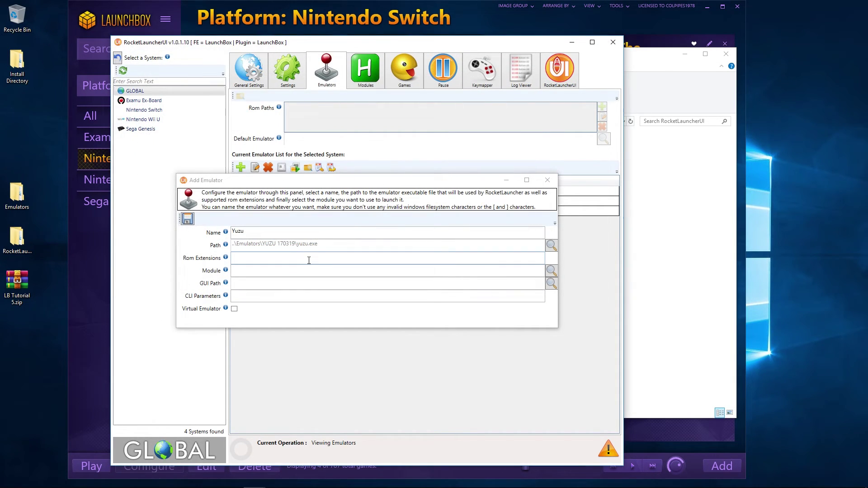
Set the Yuzu emulator's ROM extension to xci, assign the Yuzu.ahk module, and save the emulator
left_click(365, 262)
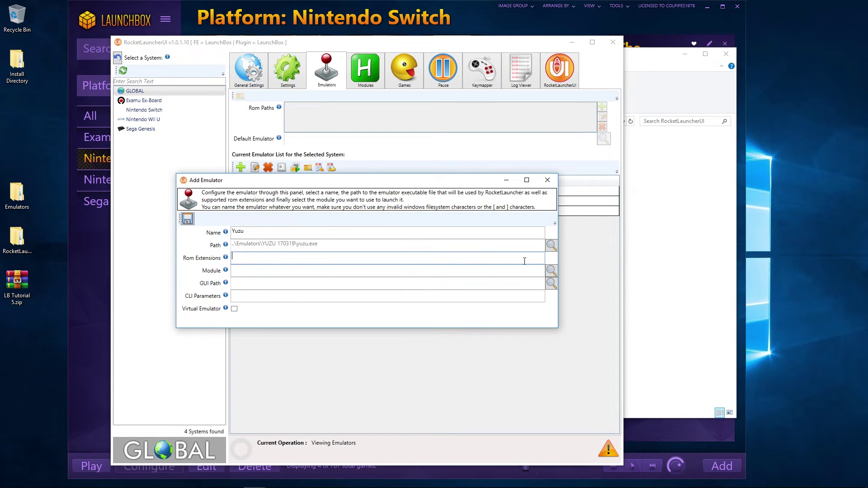
type("xci")
left_click(551, 270)
scroll(258, 319, "down", 20)
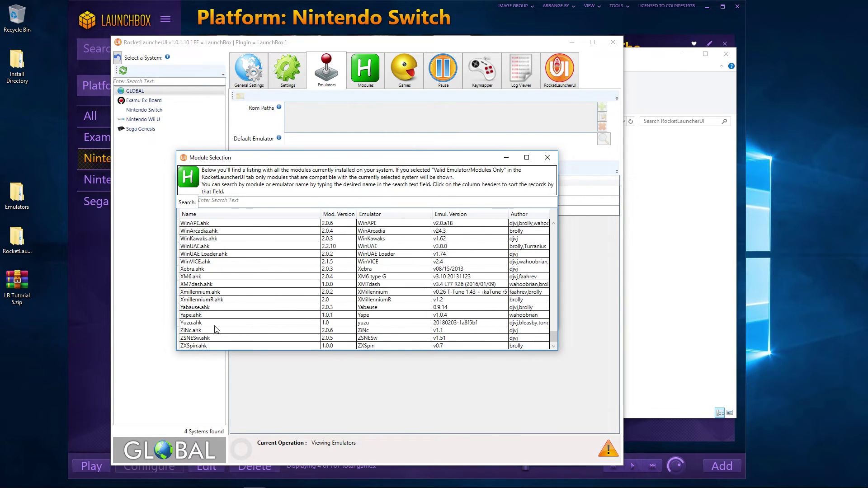
double_click(252, 323)
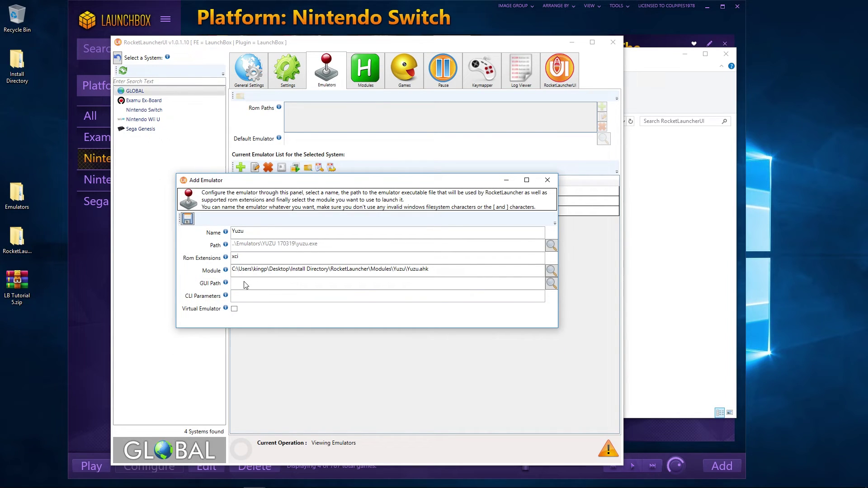
left_click(188, 219)
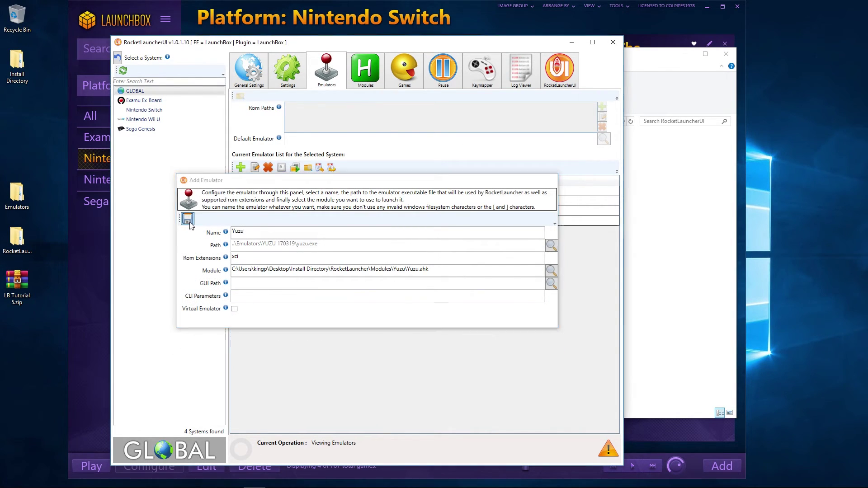
Set Yuzu [Global] as the default emulator for the Nintendo Switch system
left_click(146, 111)
left_click(603, 140)
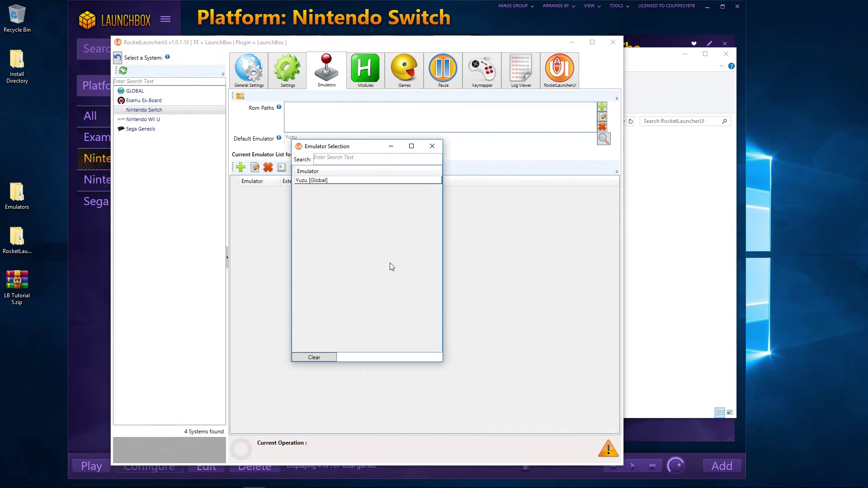
double_click(329, 178)
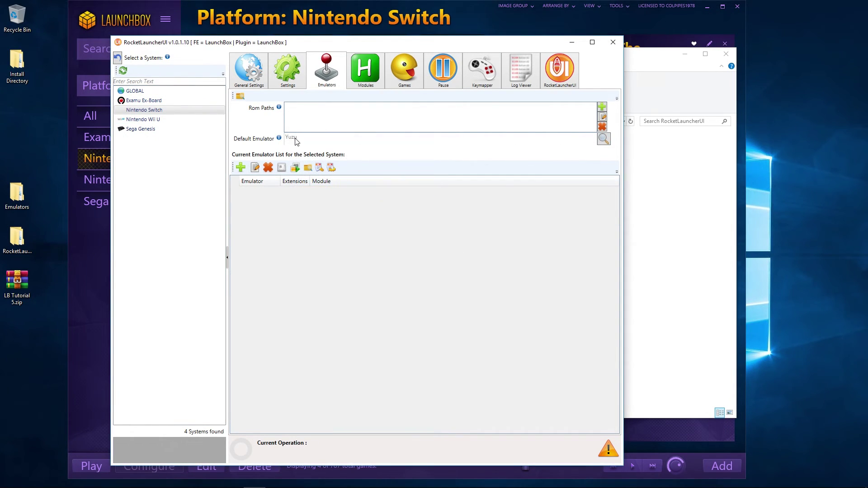
Add the LaunchBox\Games\Nintendo Switch folder as the Nintendo Switch system's ROM path
left_click(601, 109)
scroll(430, 257, "down", 2)
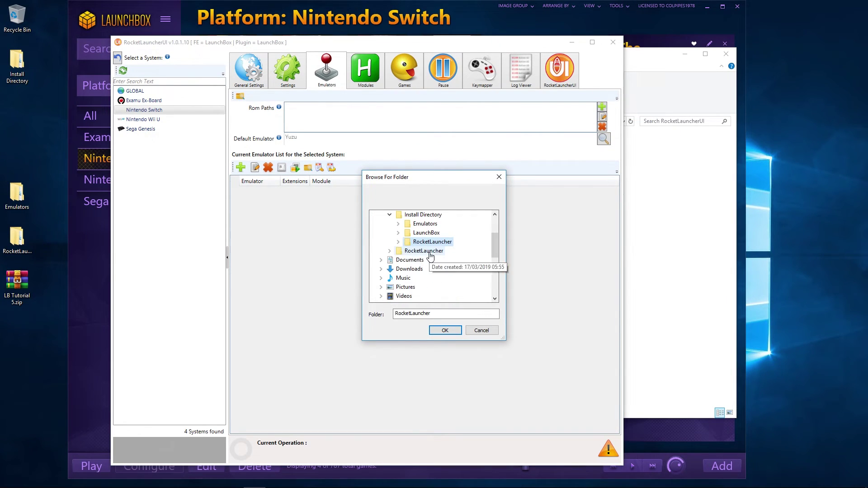
left_click(398, 232)
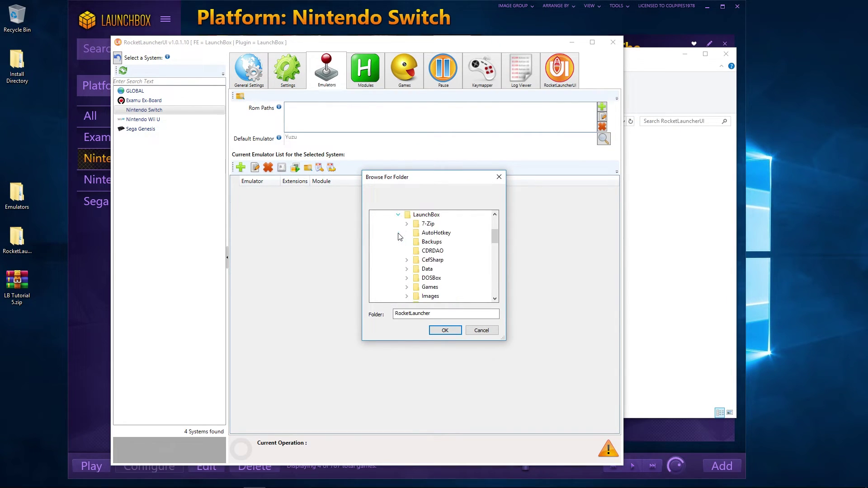
left_click(408, 288)
scroll(408, 290, "down", 1)
left_click(450, 260)
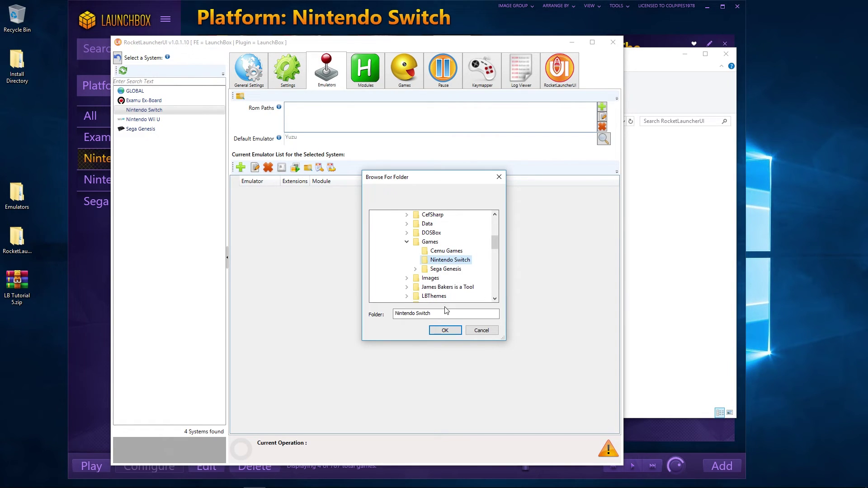
left_click(445, 330)
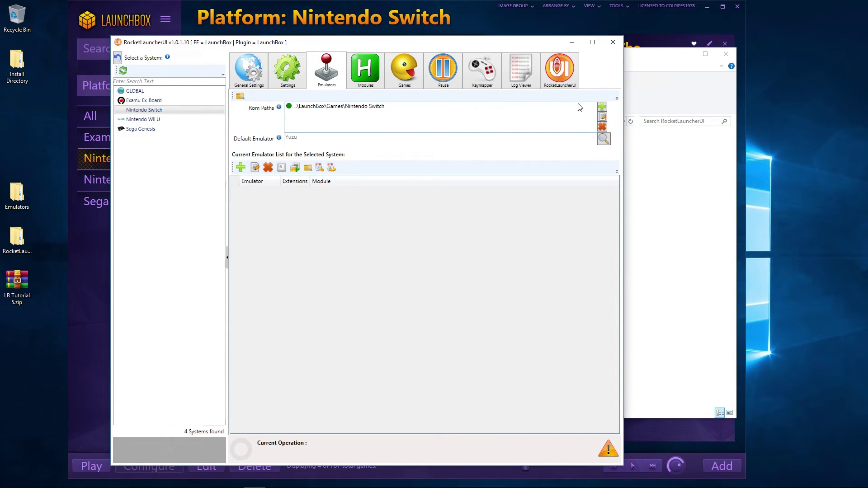
Check the Fullscreen option in the global settings of the Yuzu.ahk module, and close the settings editor
left_click(365, 82)
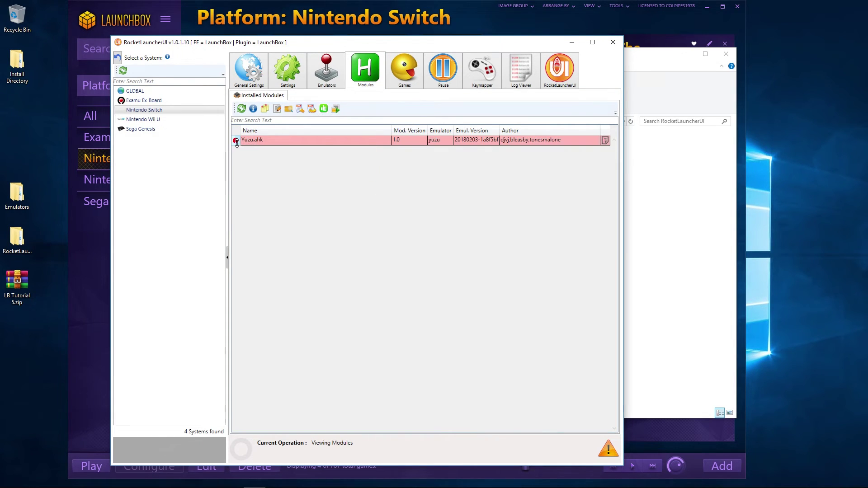
left_click(252, 143)
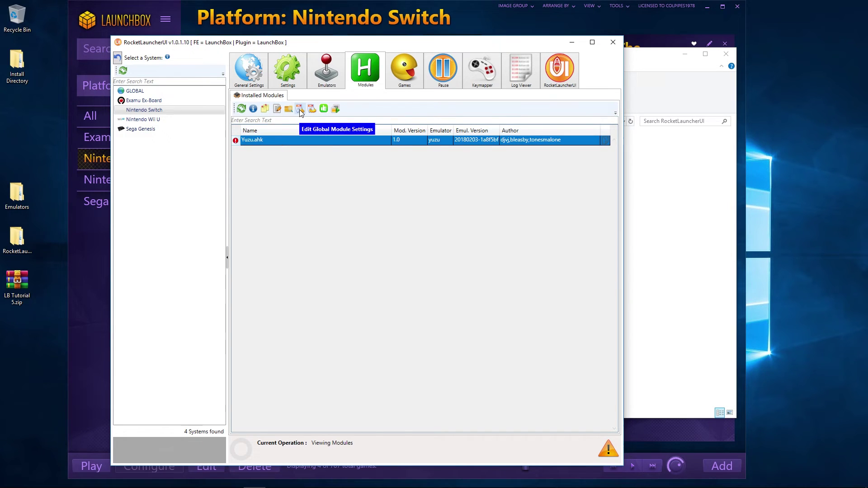
double_click(284, 143)
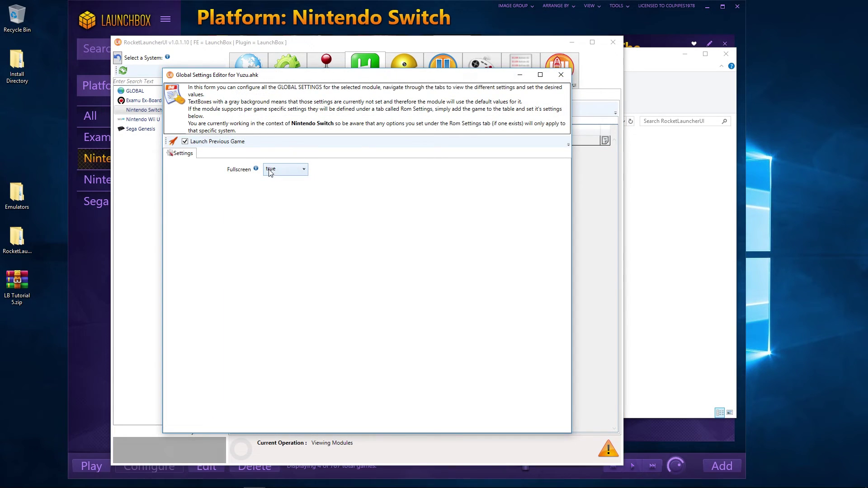
left_click(561, 74)
Run a system audit of the Nintendo Switch games and select Cave Story in the list
left_click(409, 76)
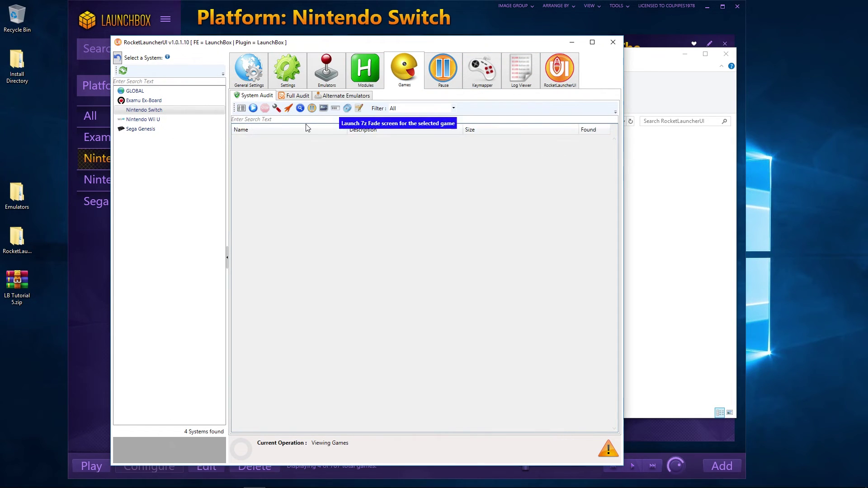
left_click(253, 109)
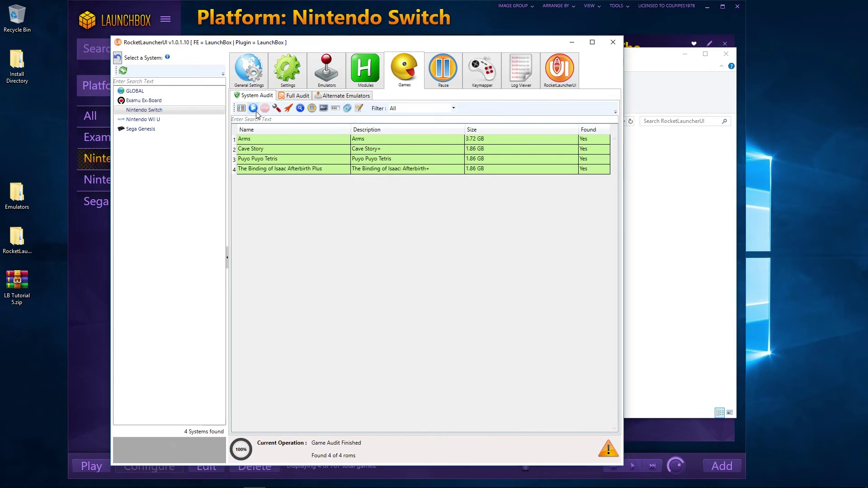
left_click(261, 151)
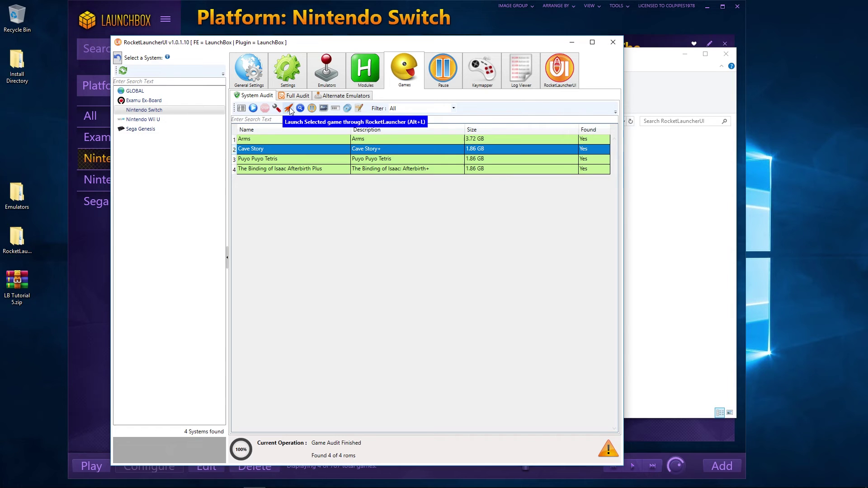
Examine the fade images in the desktop folder RocketLauncher\Media\Fade\Nintendo Switch\_Default, and close the folder
double_click(31, 236)
double_click(269, 160)
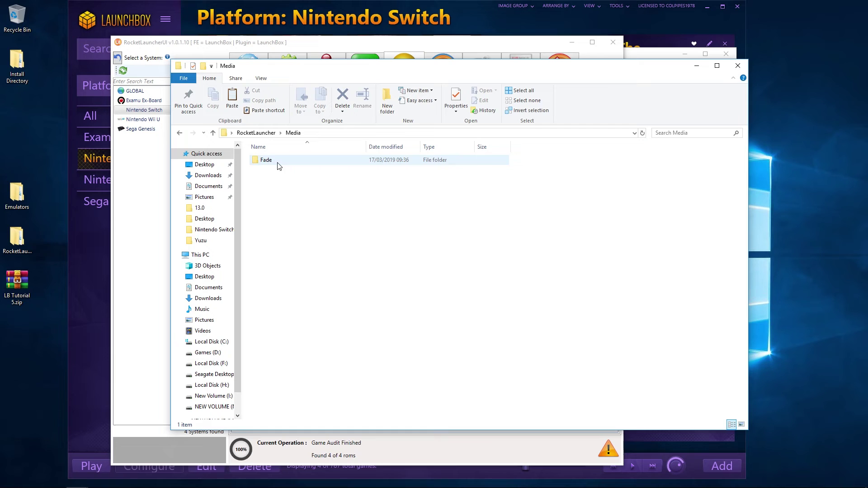
double_click(277, 161)
double_click(281, 161)
double_click(270, 177)
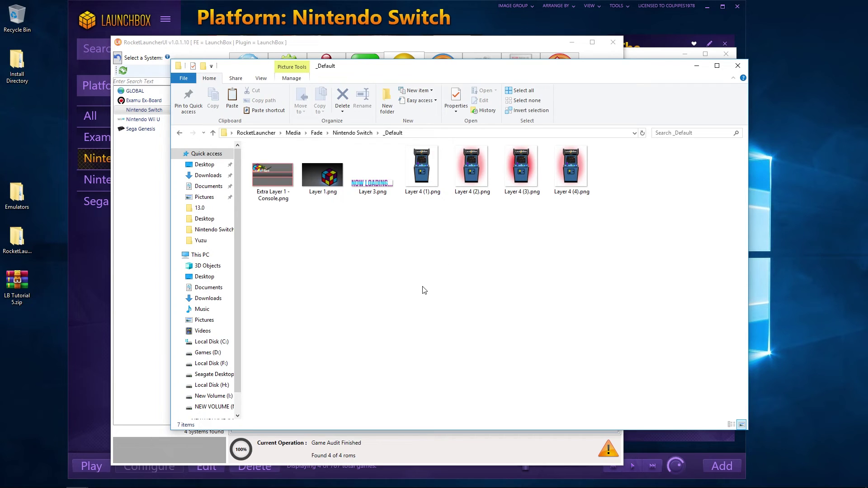
left_click(738, 66)
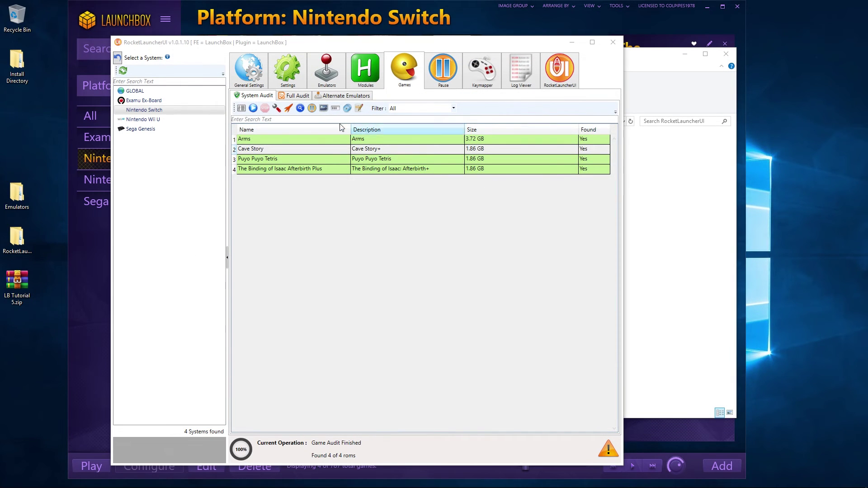
Launch Cave Story through RocketLauncher as a test and begin the game from its title screen
left_click(297, 149)
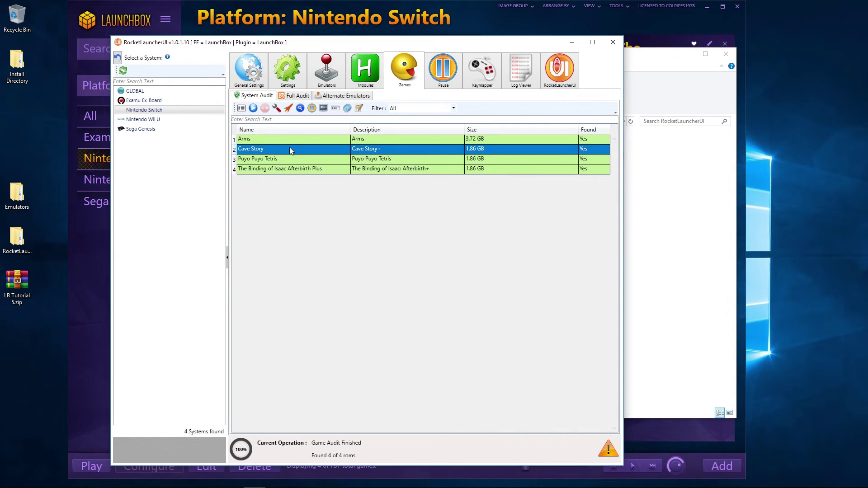
left_click(288, 109)
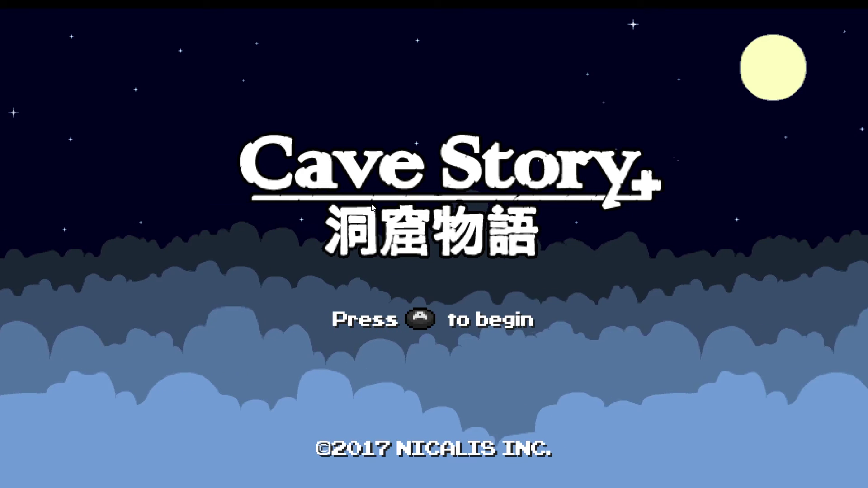
key("z")
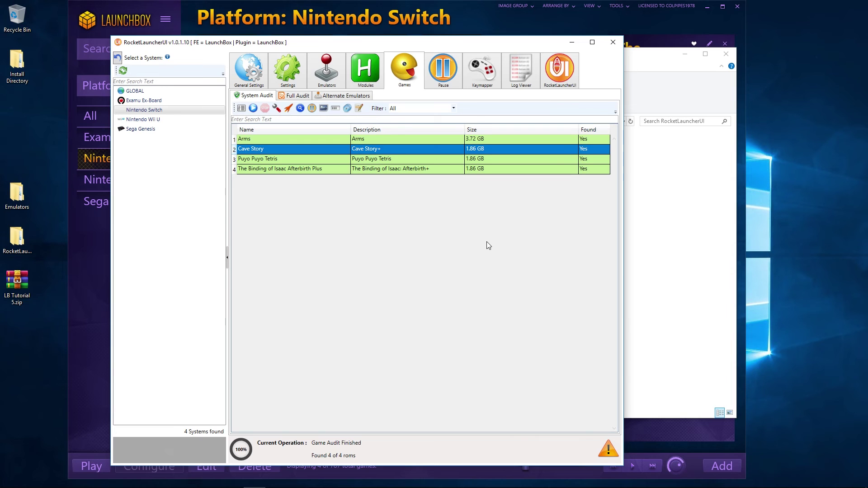
Minimize RocketLauncherUI, switch to LaunchBox and launch Cave Story+ from the Nintendo Switch platform
left_click(573, 44)
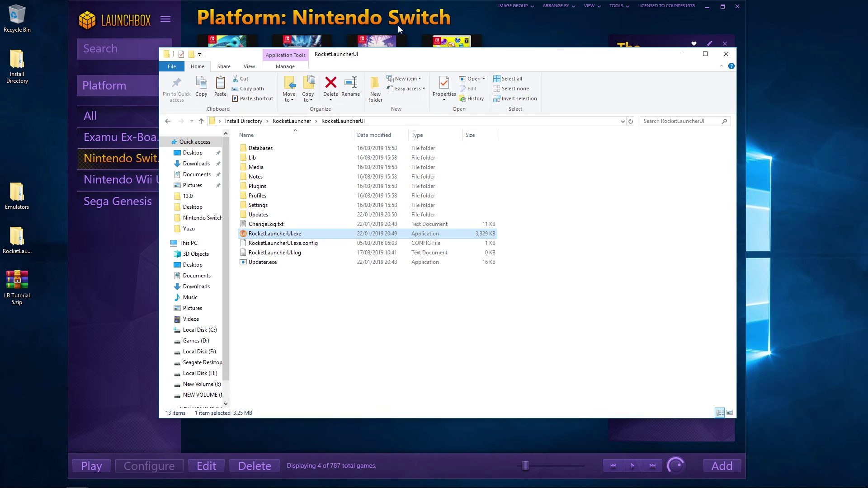
left_click(471, 21)
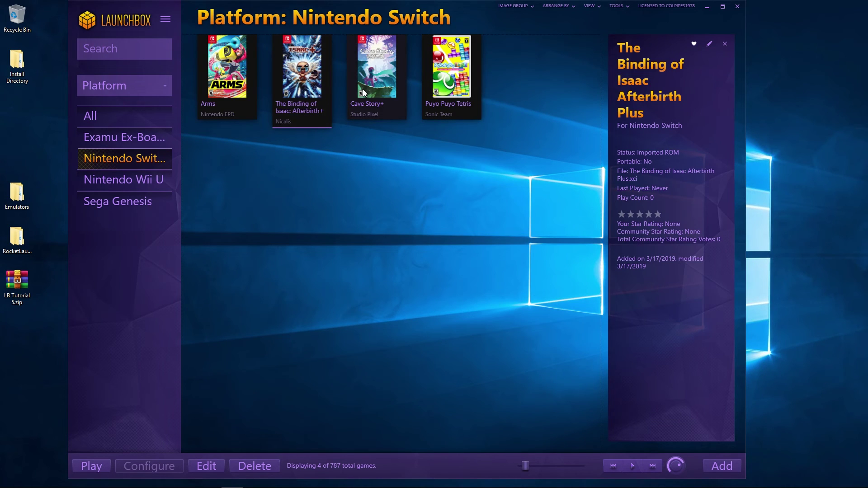
left_click(376, 85)
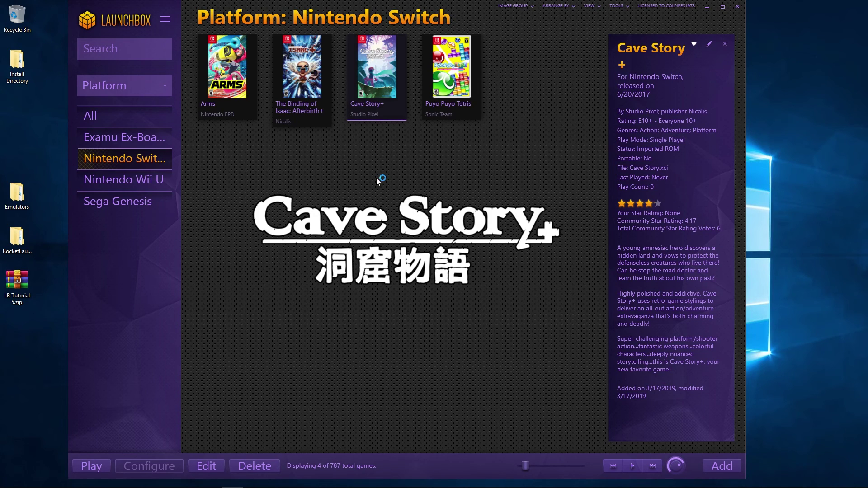
key("Return")
Run yuzu.exe from Install Directory\Emulators\YUZU 170319 to examine its game list, and close yuzu and the folder window
double_click(17, 63)
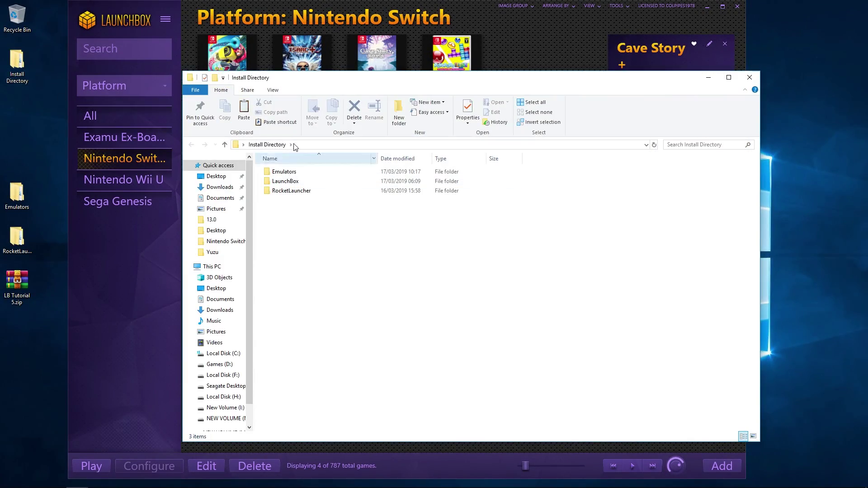
double_click(291, 173)
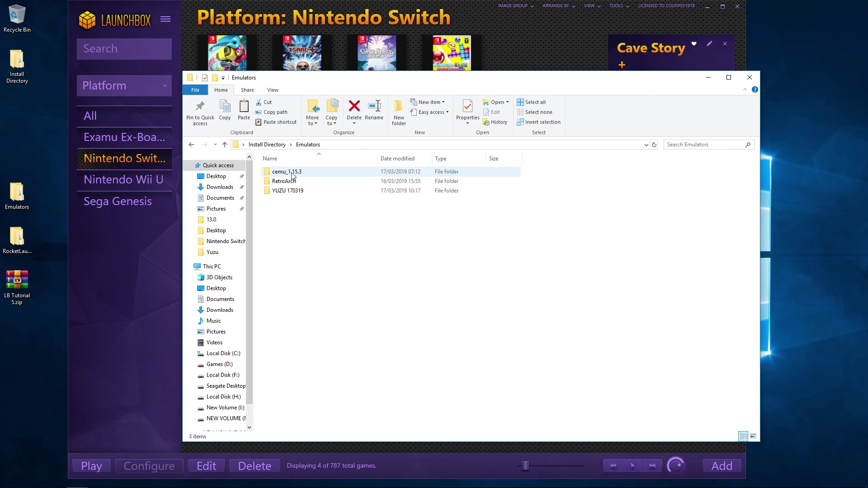
double_click(292, 190)
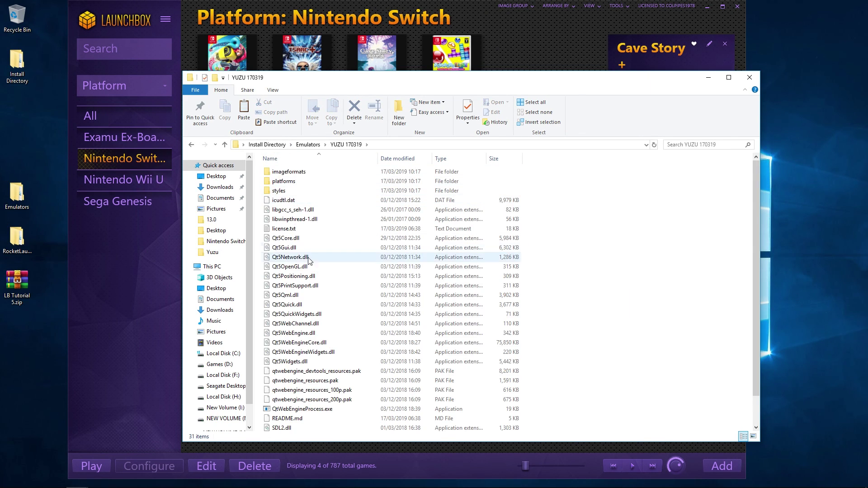
scroll(310, 261, "down", 1)
left_click(285, 417)
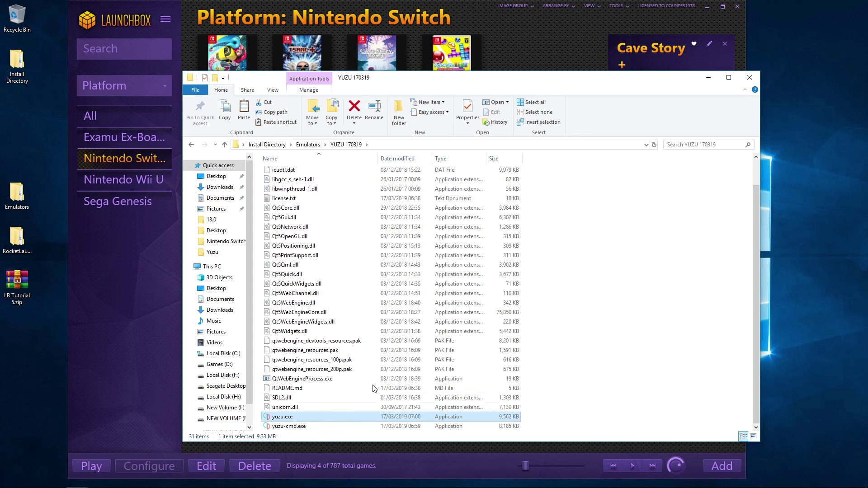
key("Return")
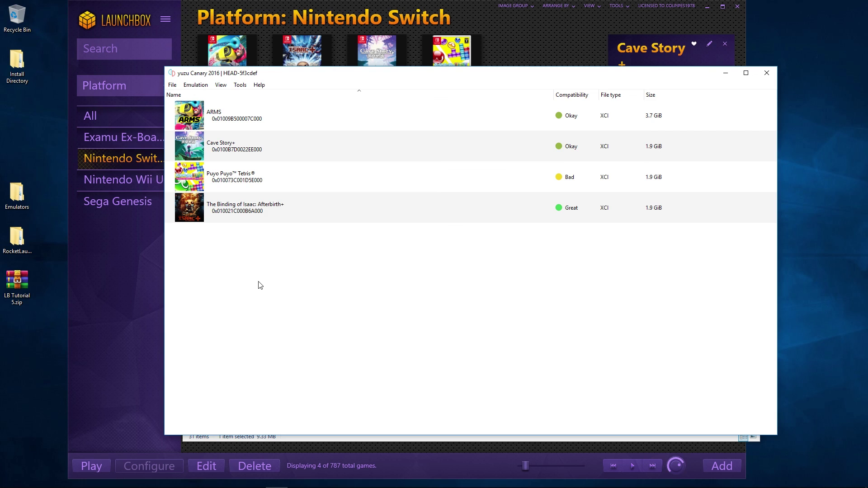
left_click(766, 73)
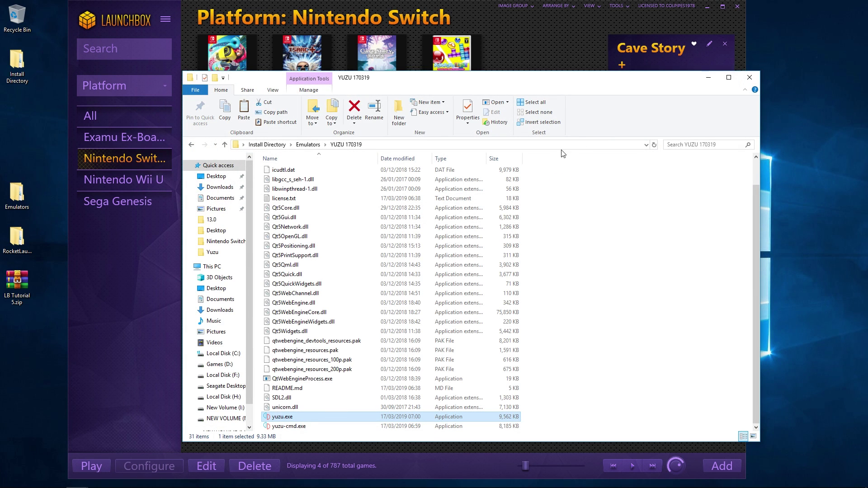
left_click(750, 78)
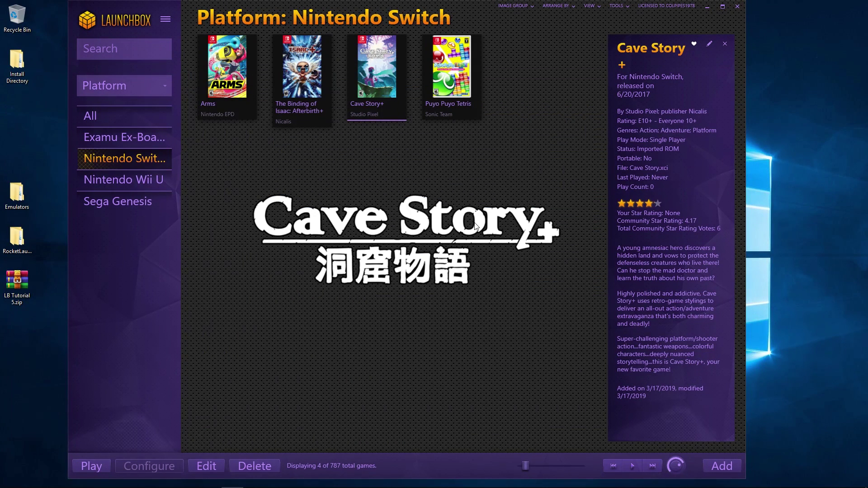